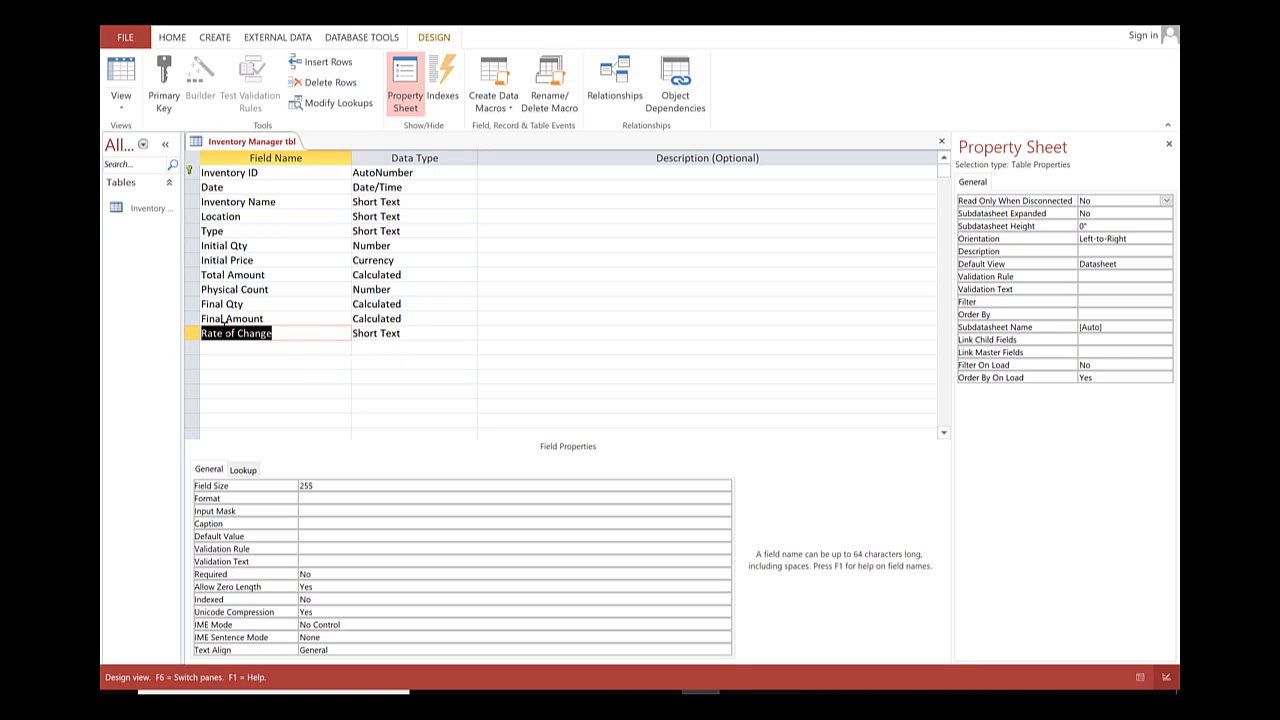
Insert a new row above the Rate of Change field and set its data type to Calculated.
left_click(189, 336)
right_click(194, 334)
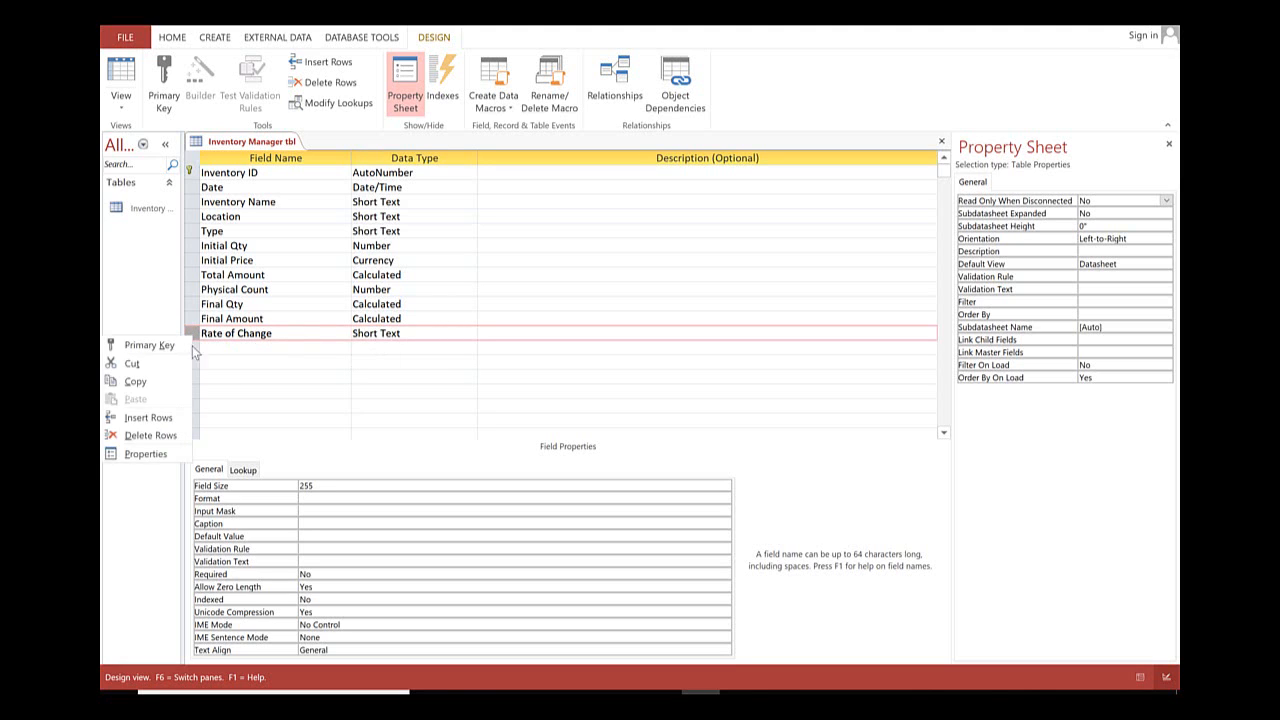
left_click(172, 418)
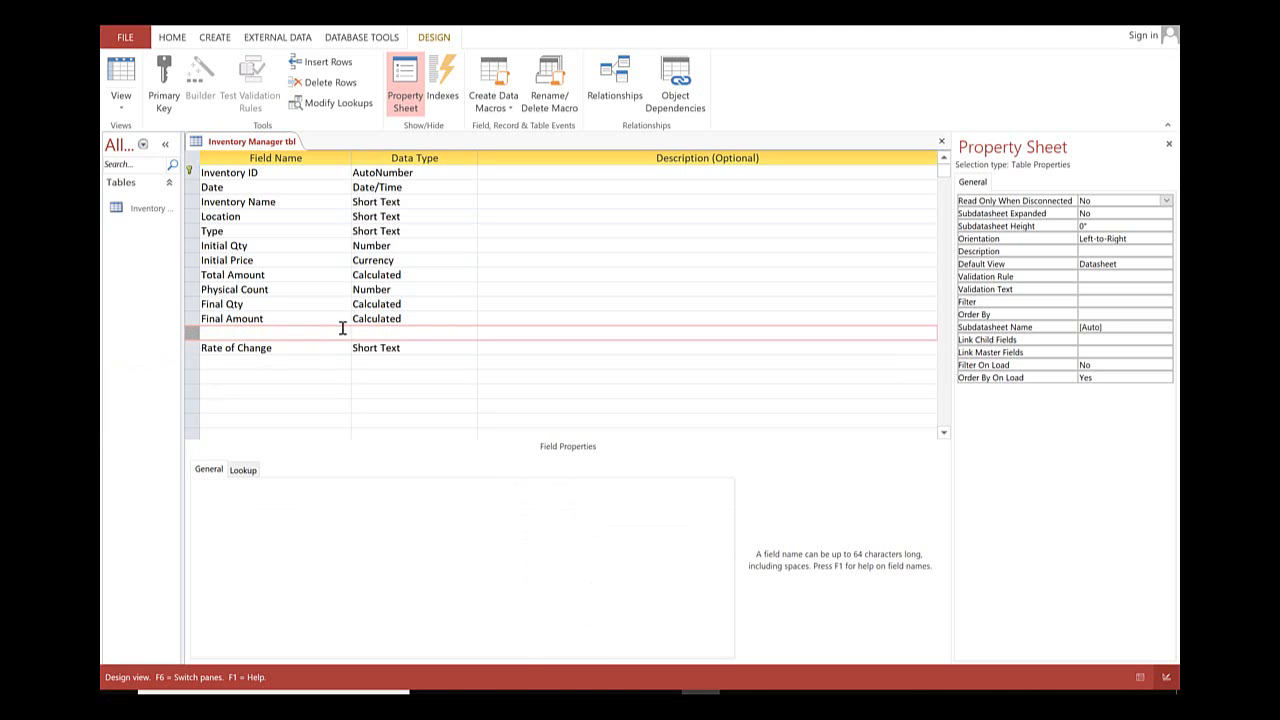
left_click(473, 335)
left_click(430, 488)
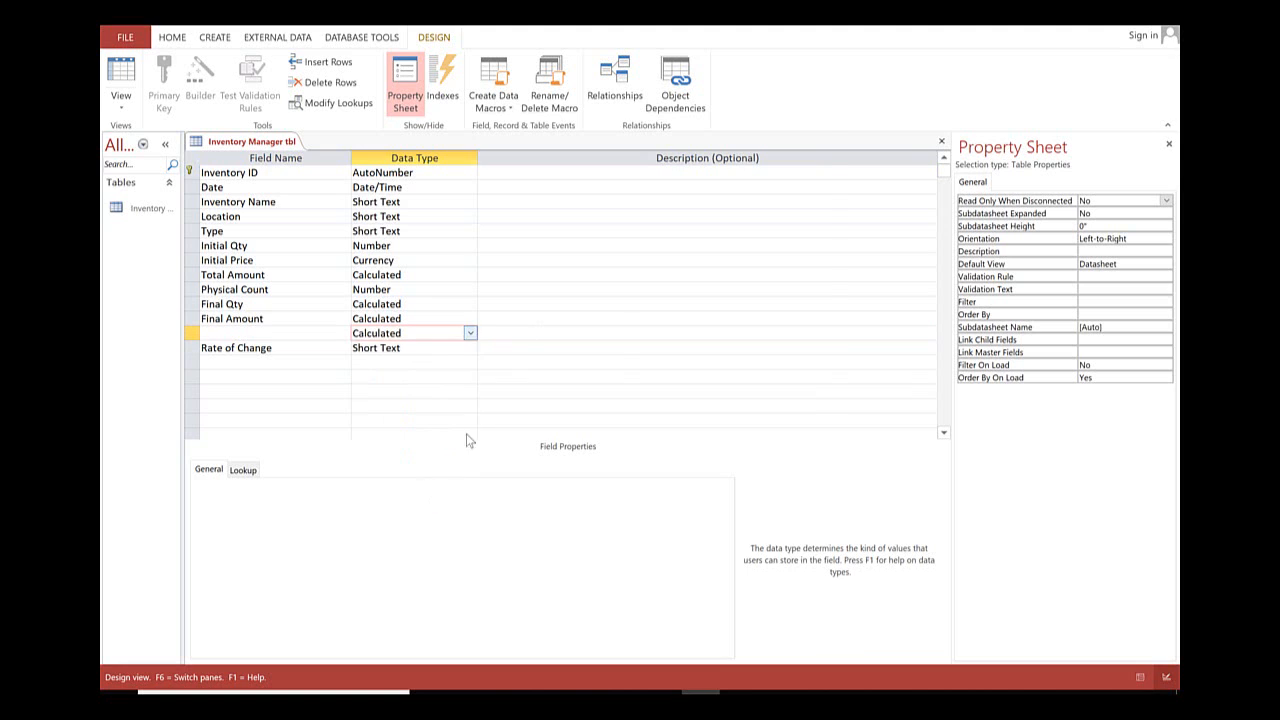
Build the new calculated field's expression as [Final Qty] * [Initial Price] - [Initial Qty] * [Initial Price] and accept it.
left_click_drag(697, 296, 695, 315)
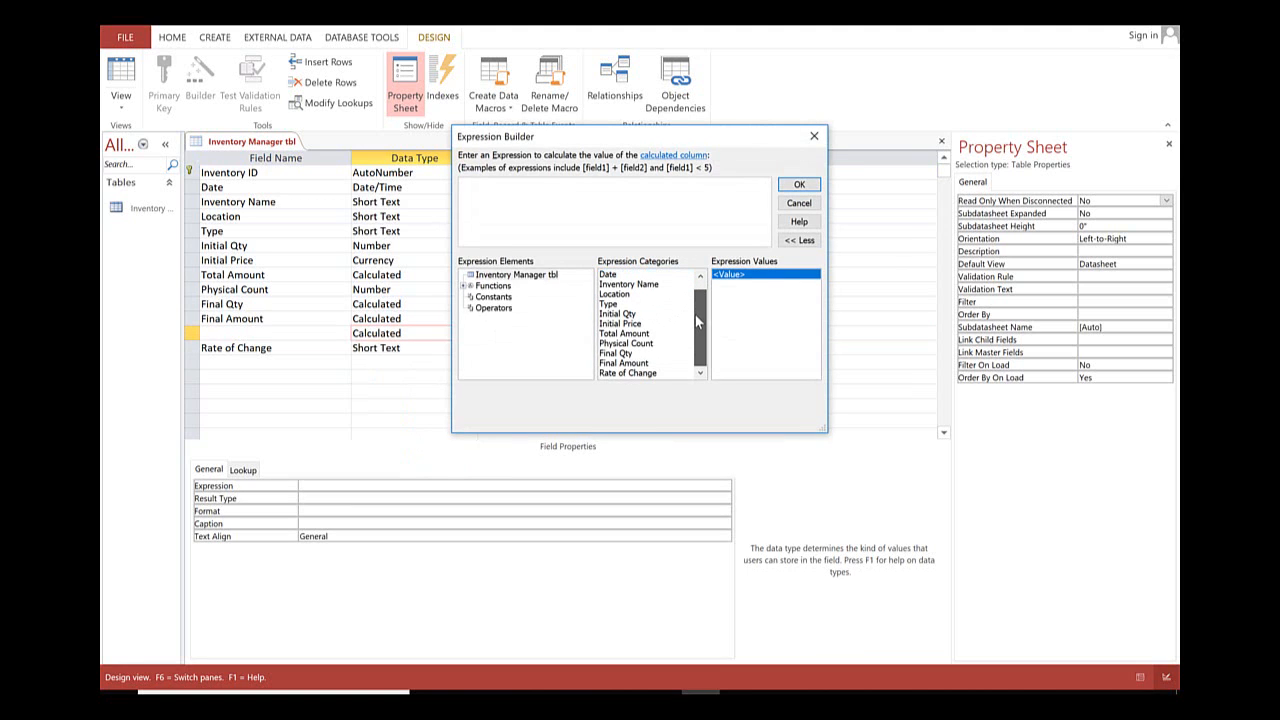
double_click(623, 355)
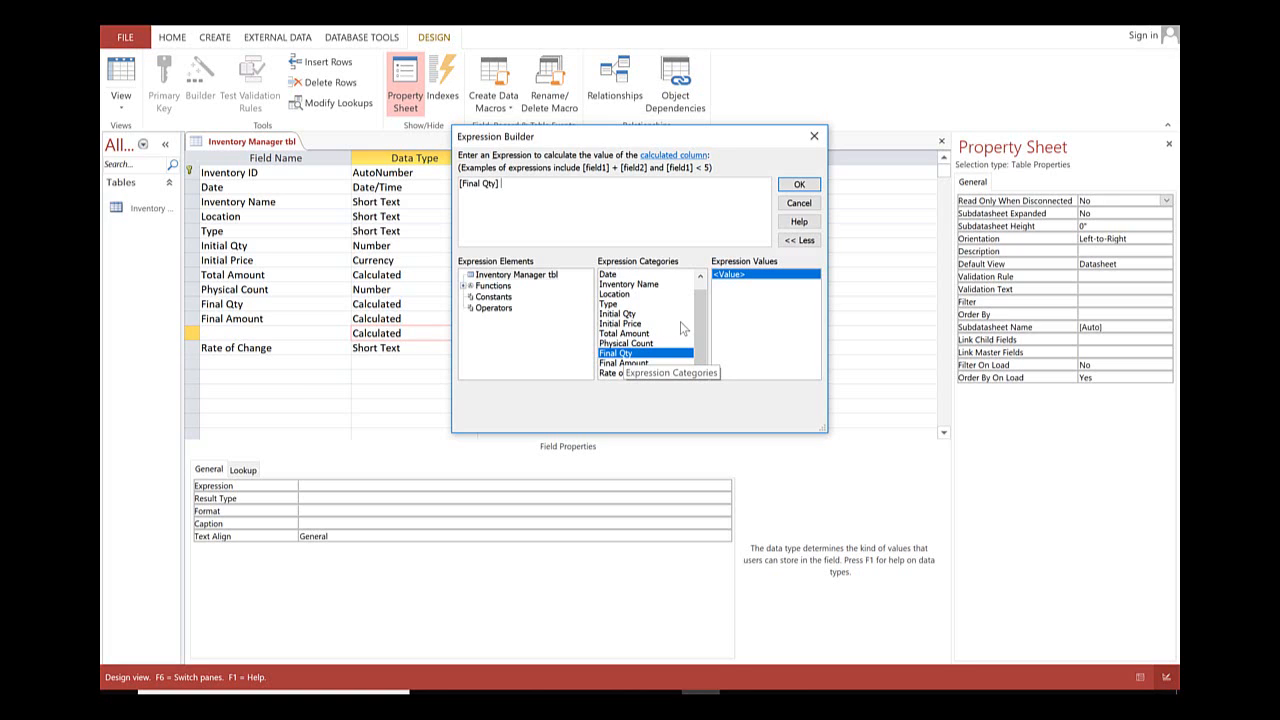
type("*")
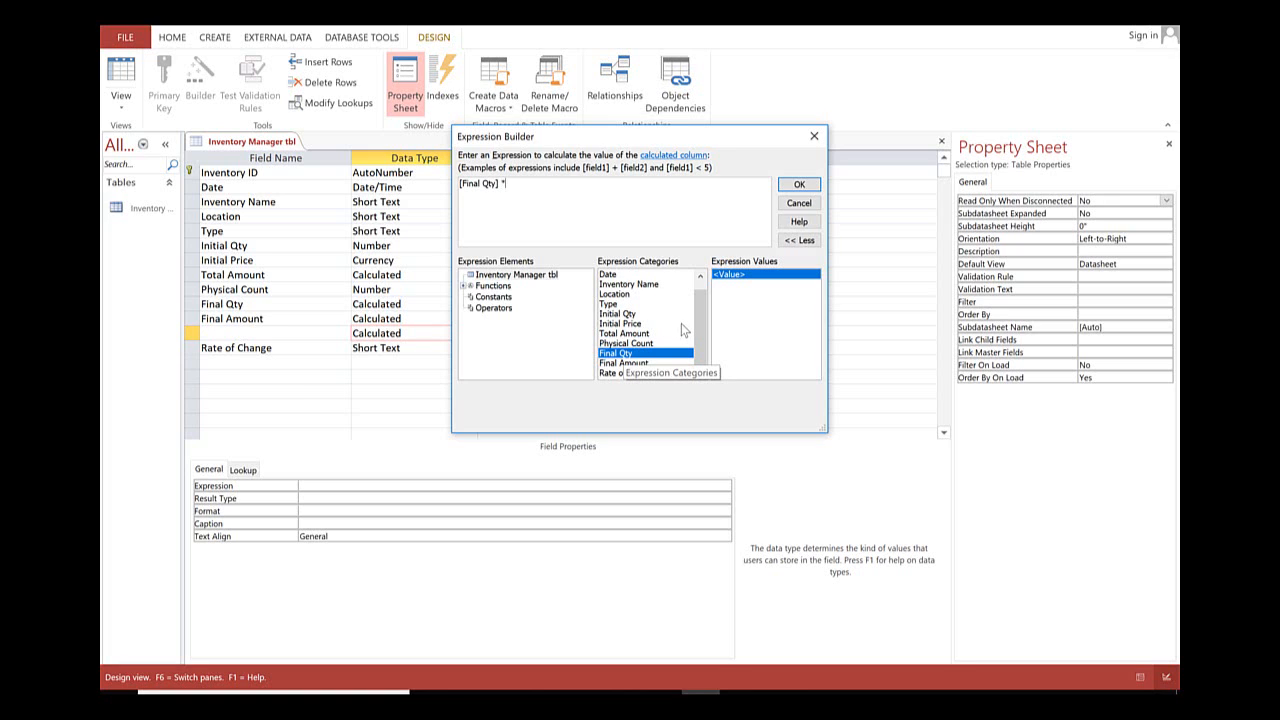
double_click(622, 324)
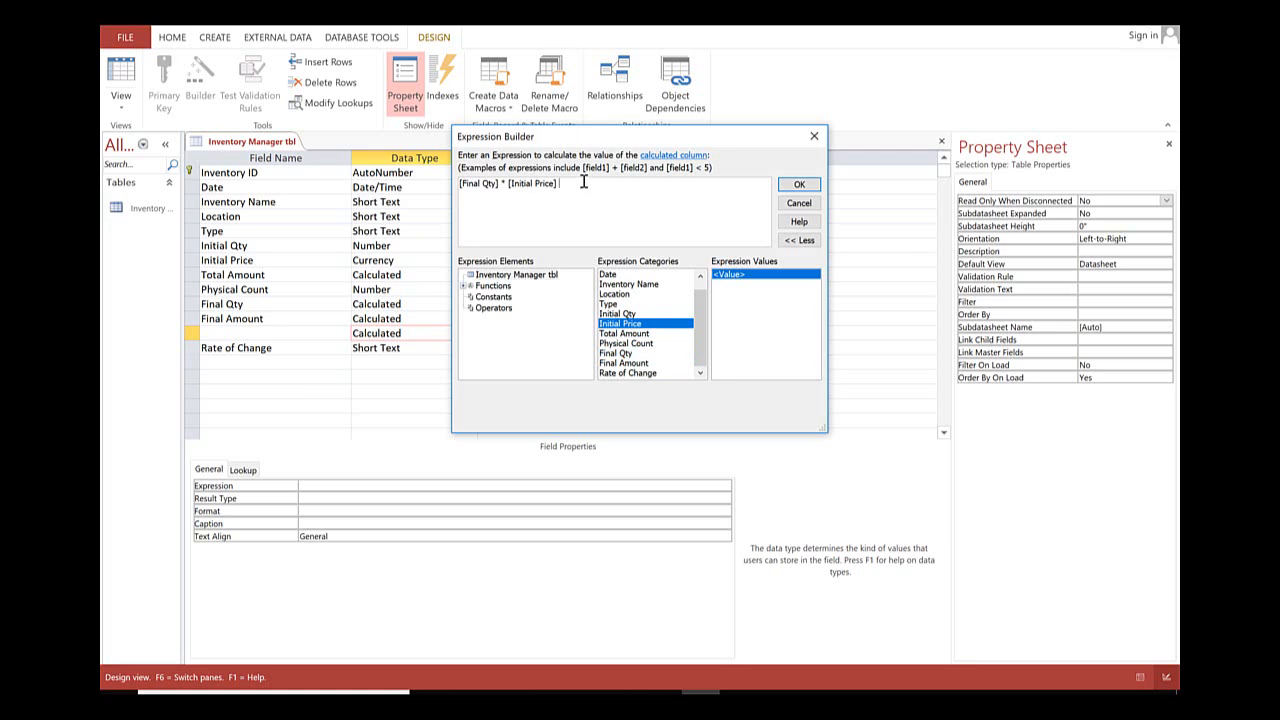
type("_")
left_click(625, 315)
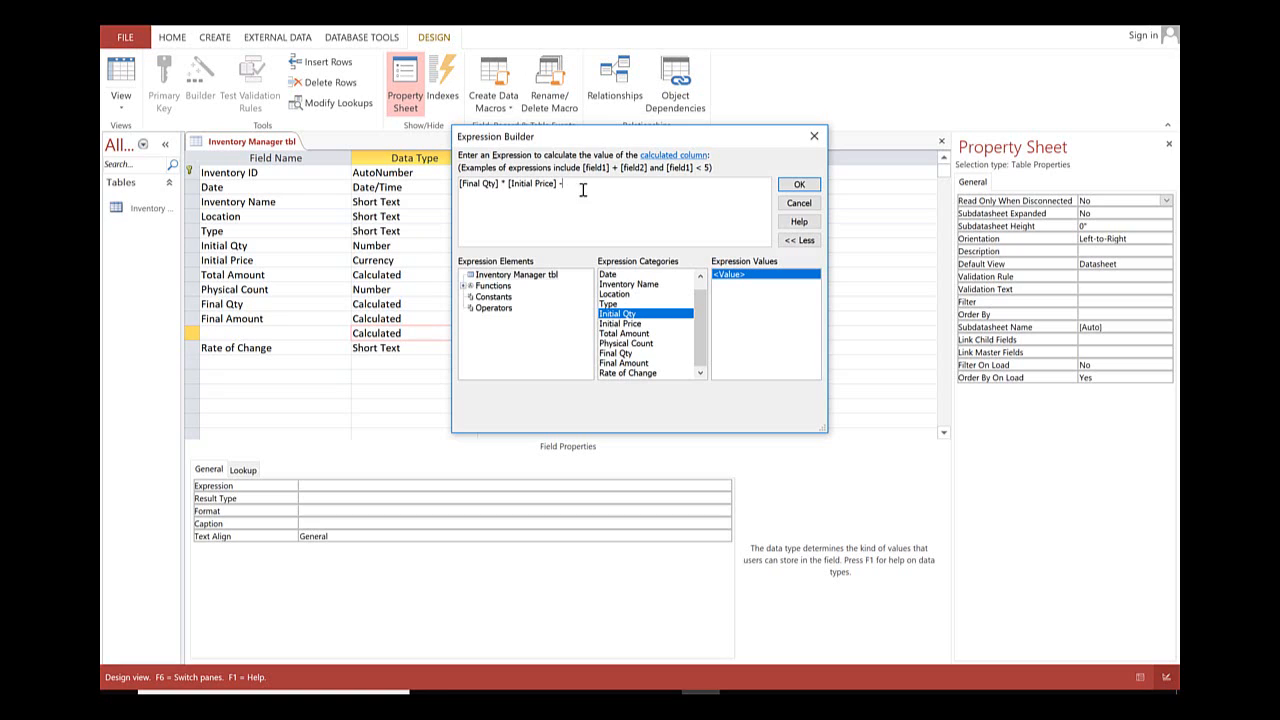
double_click(624, 315)
double_click(624, 324)
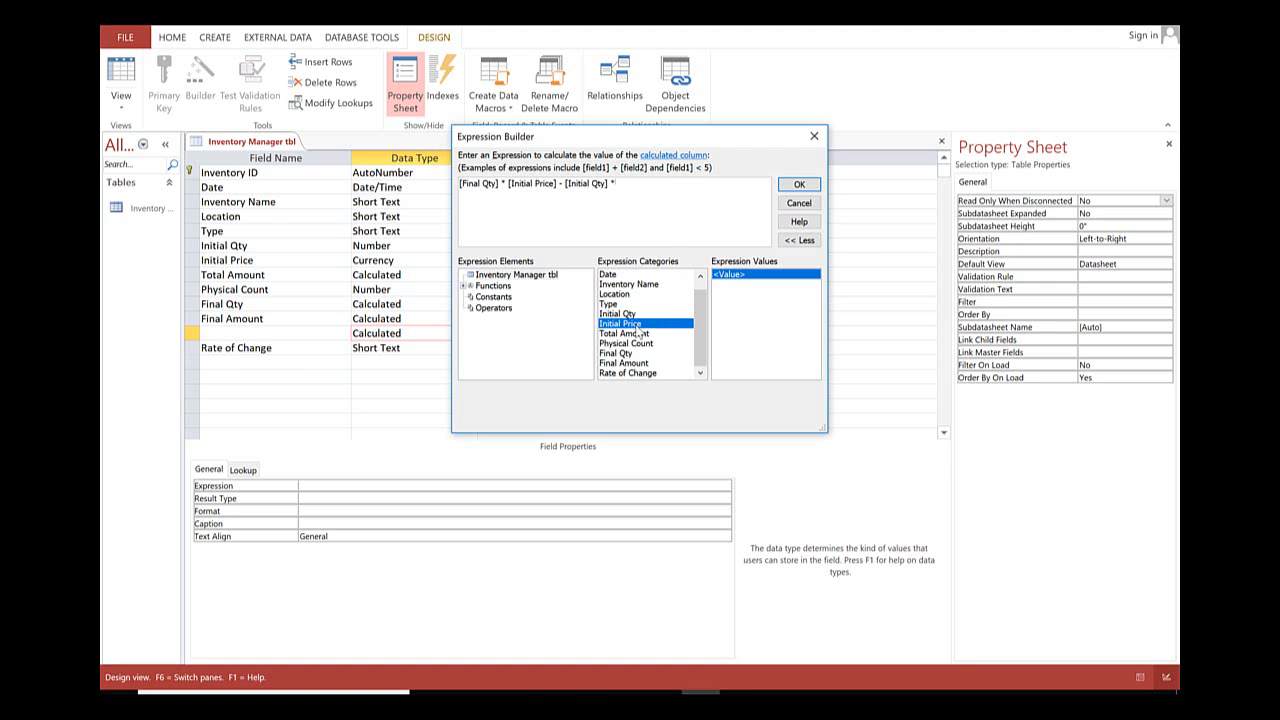
left_click(791, 190)
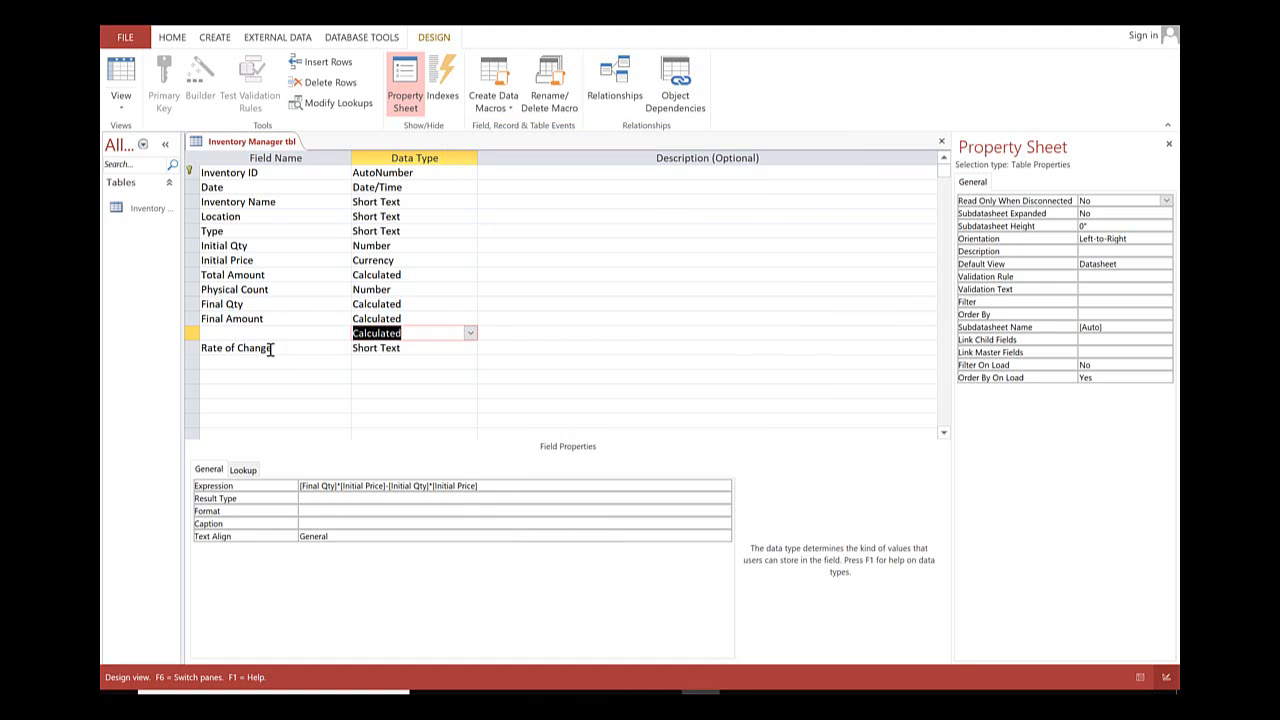
Copy the name Rate of Change into the new calculated row's field name and delete the old Short Text row below it.
left_click_drag(272, 349, 171, 347)
right_click(216, 347)
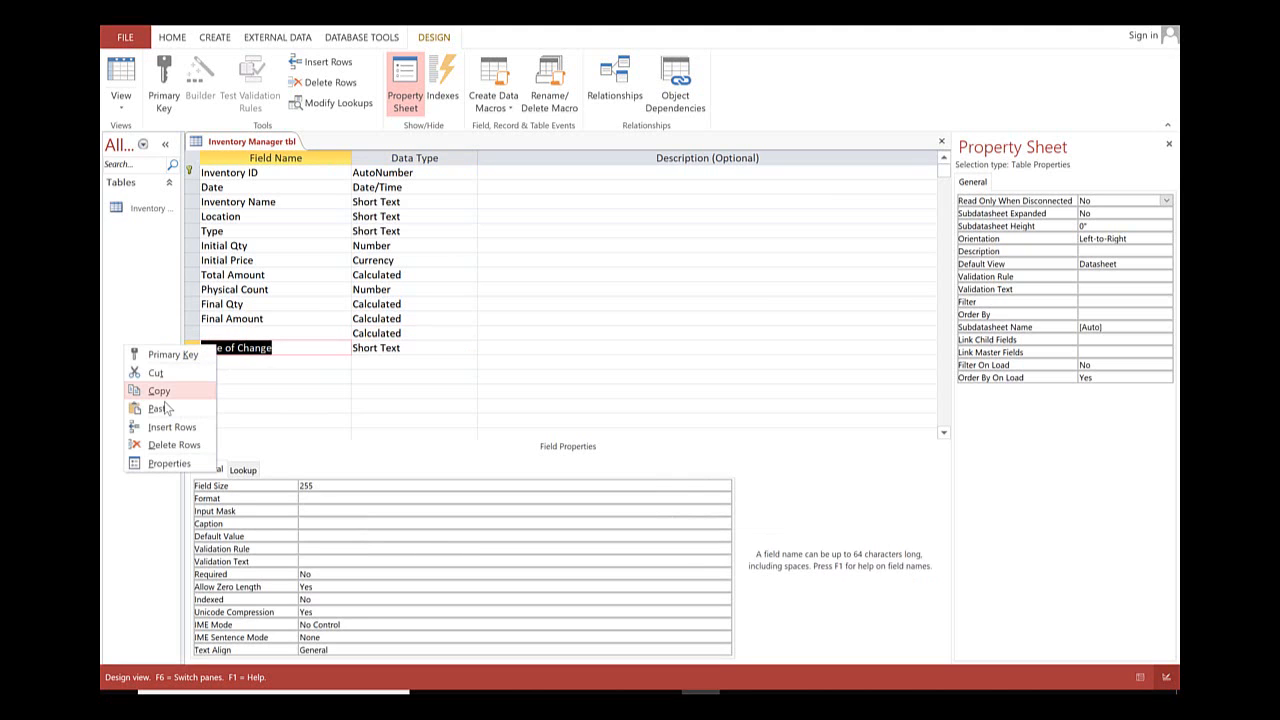
left_click(159, 391)
left_click(250, 333)
right_click(250, 333)
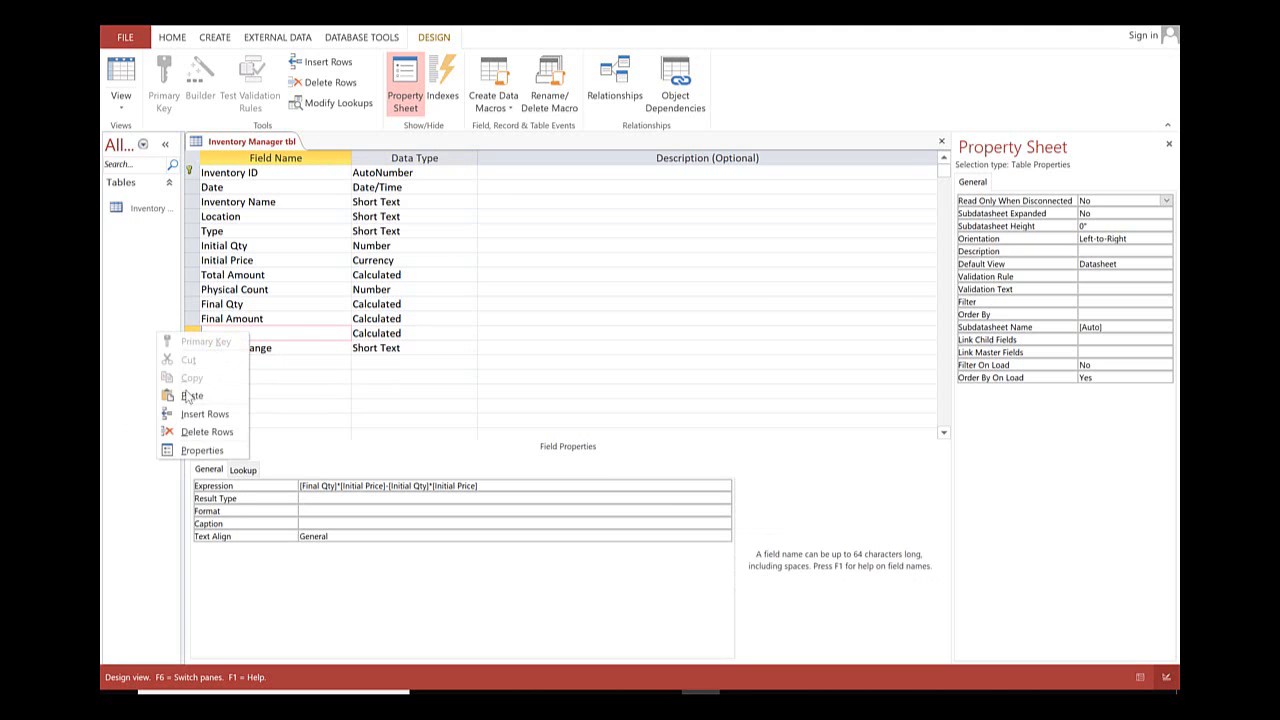
left_click(192, 396)
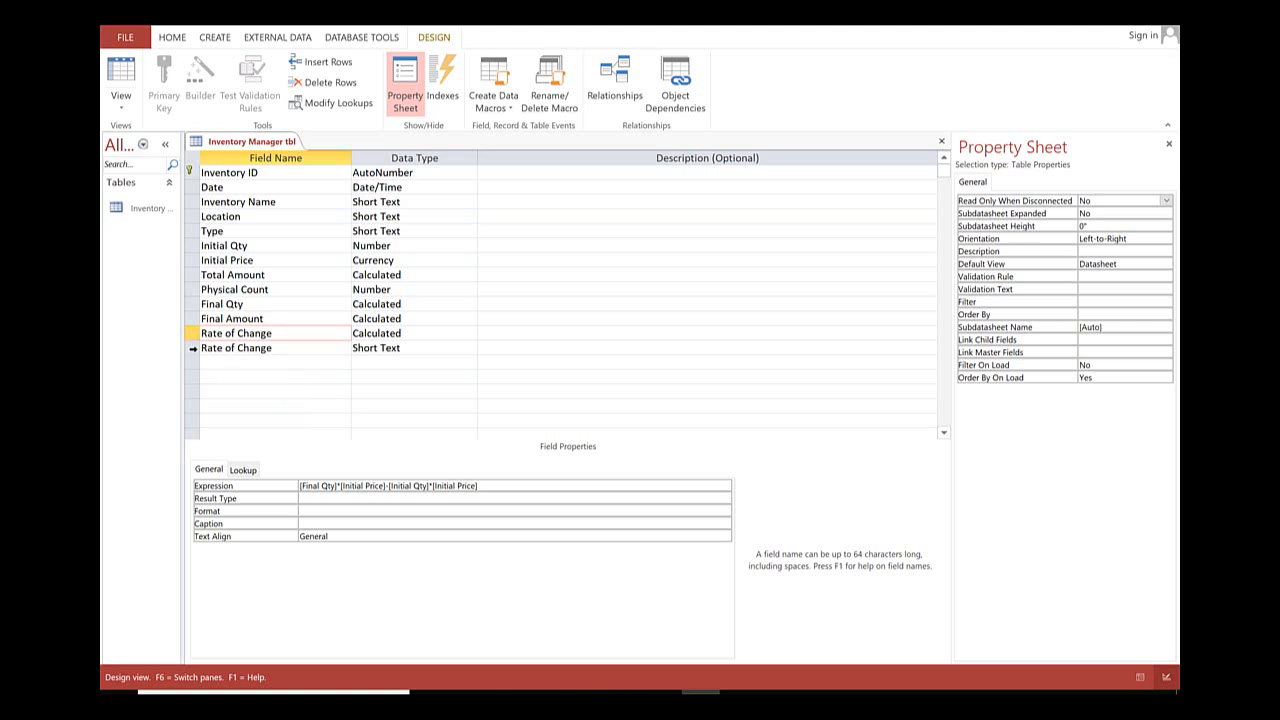
left_click(193, 348)
key("Delete")
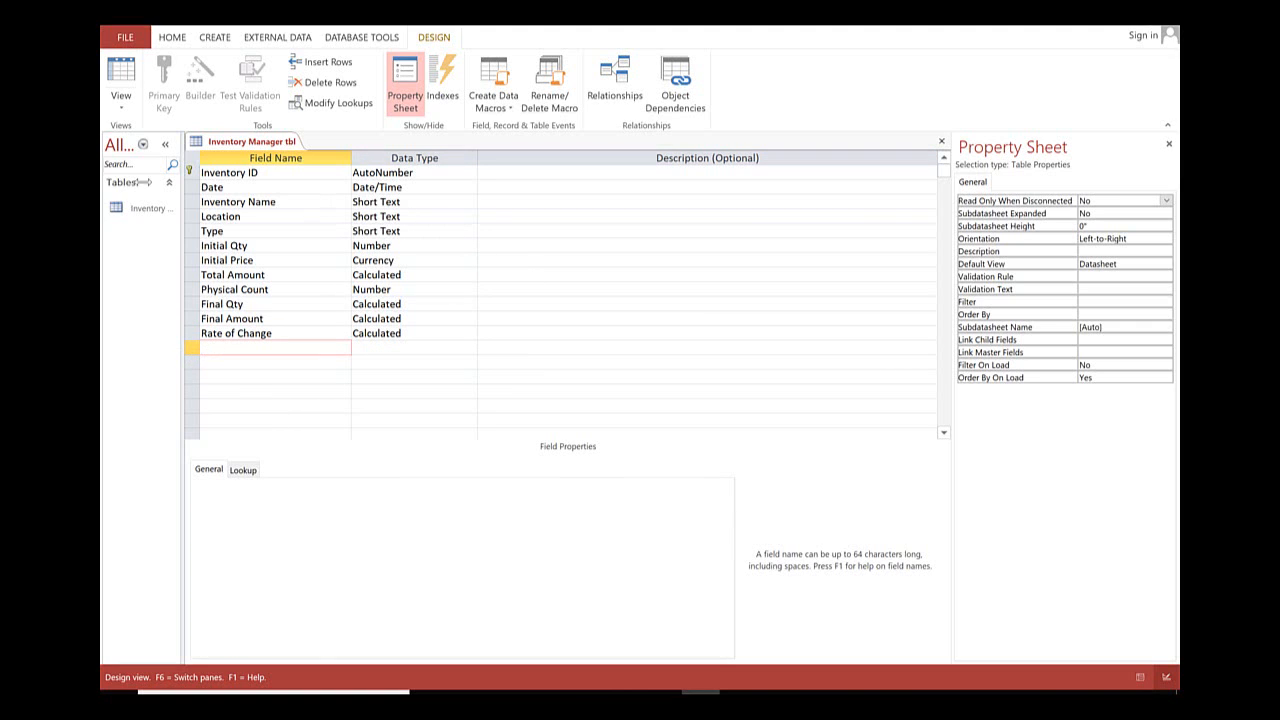
Save the Inventory Manager table design, accept the change to the dependent column, and switch to Datasheet view.
right_click(255, 140)
left_click(290, 146)
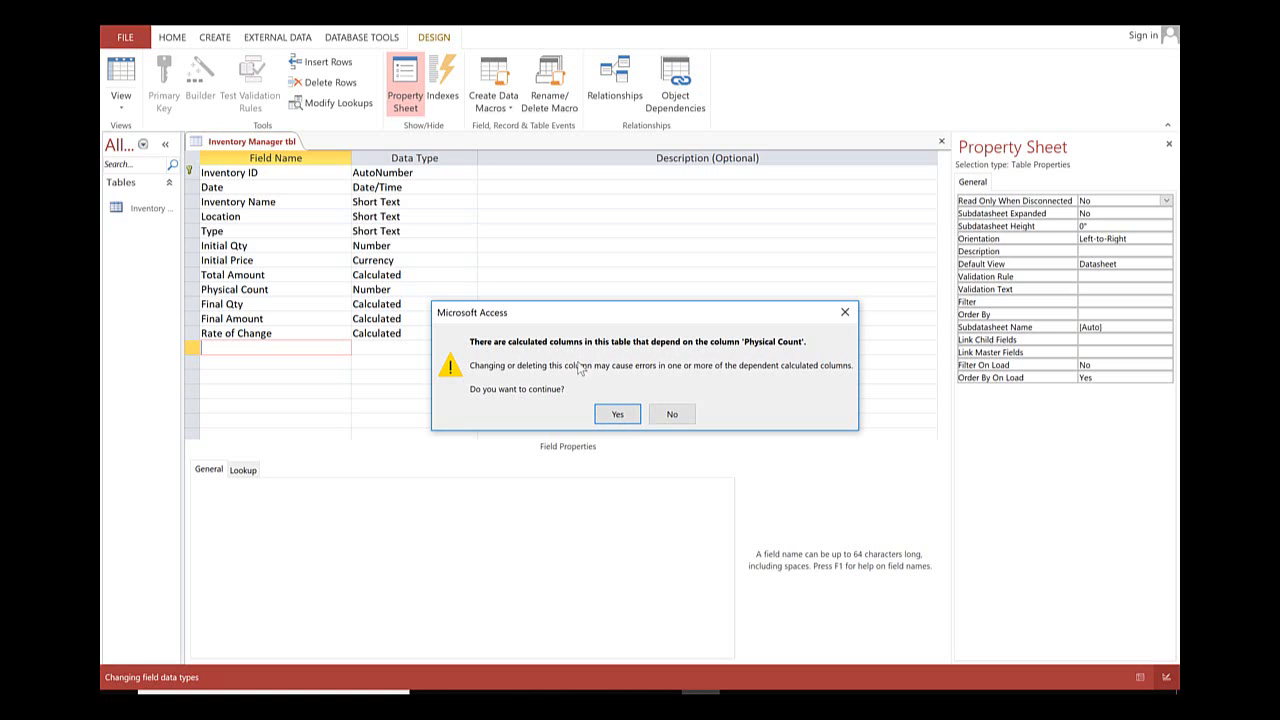
left_click(616, 414)
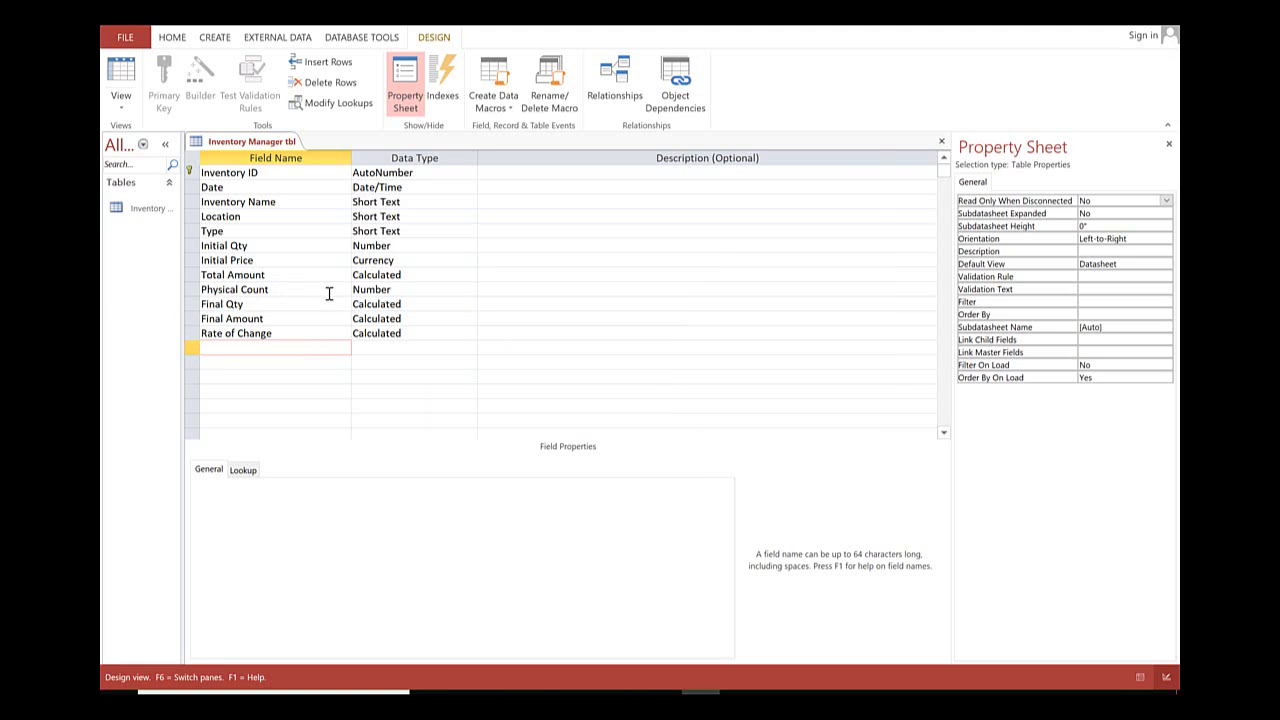
left_click(122, 80)
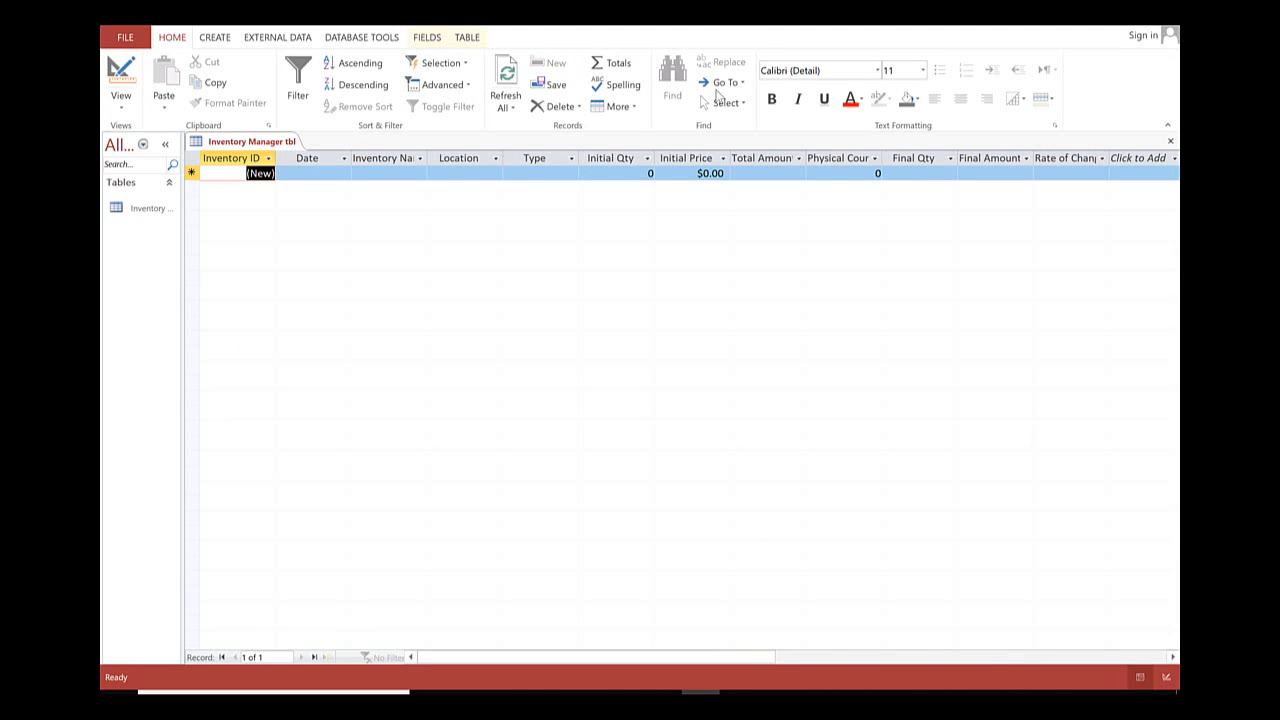
Start the first record with date 3/6/2019, inventory name Plasma Tv and location Row 1,Slot 1.
left_click(348, 173)
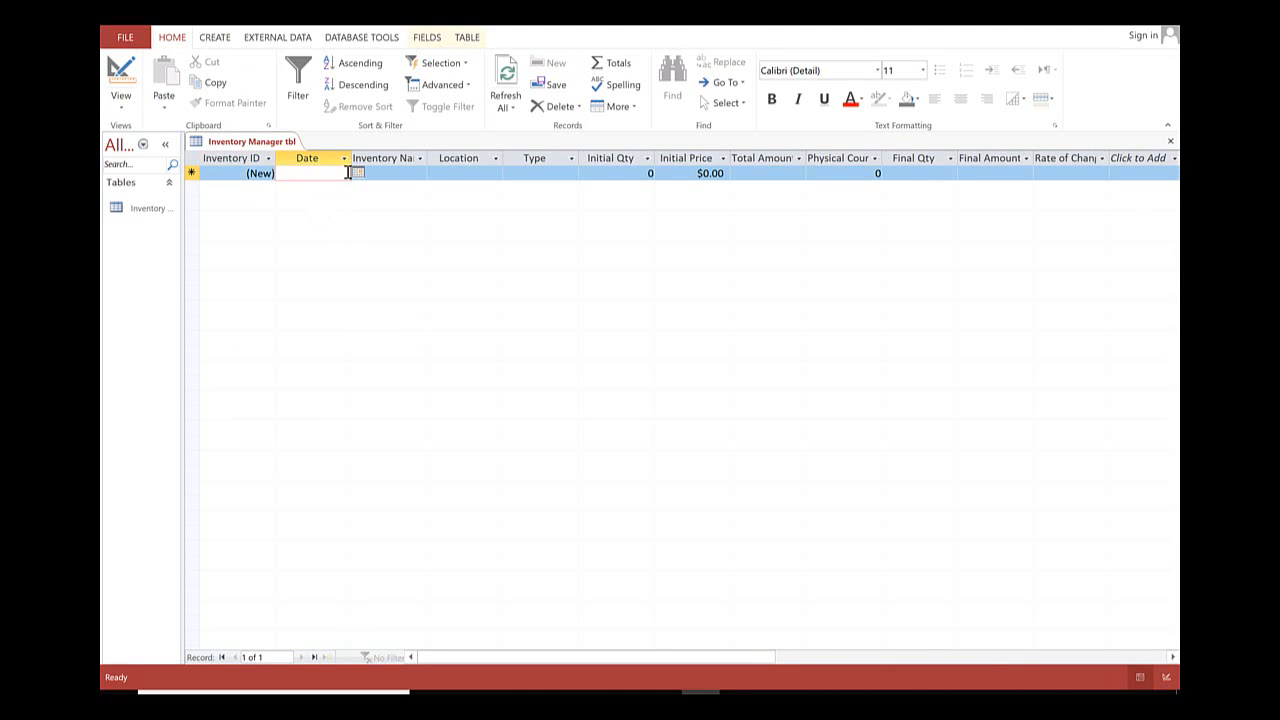
left_click(357, 173)
left_click(305, 234)
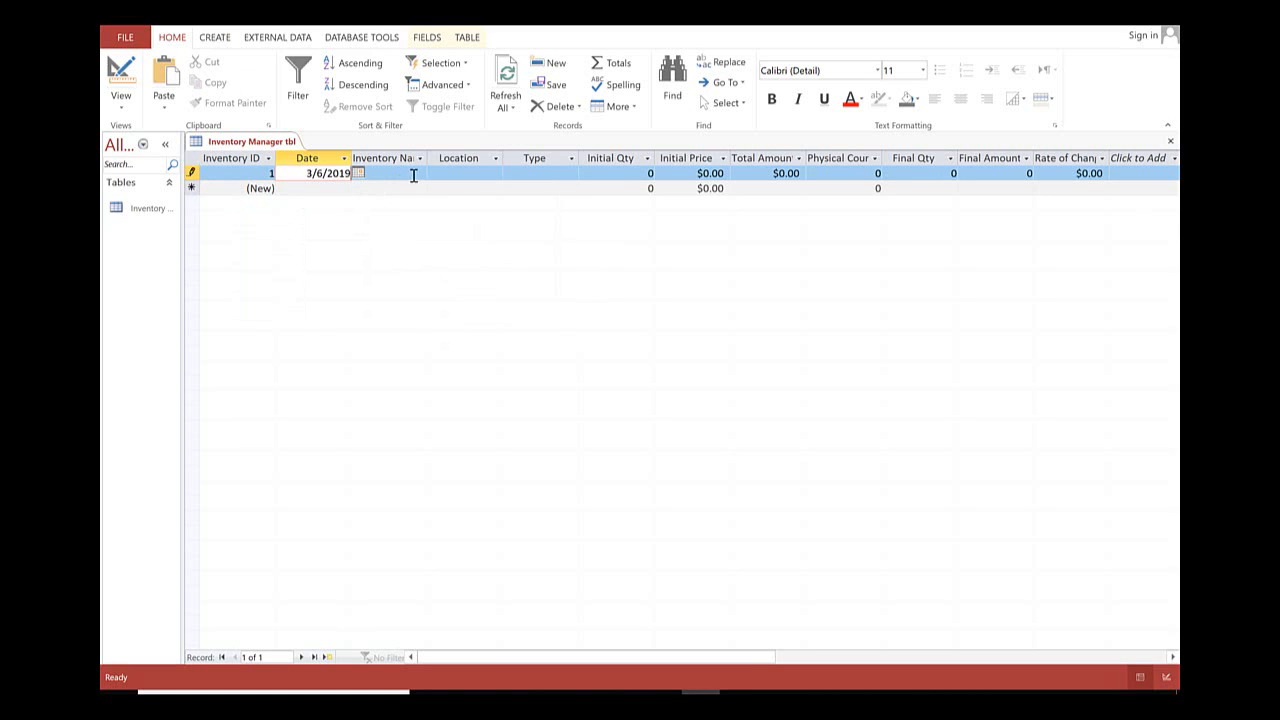
left_click(424, 173)
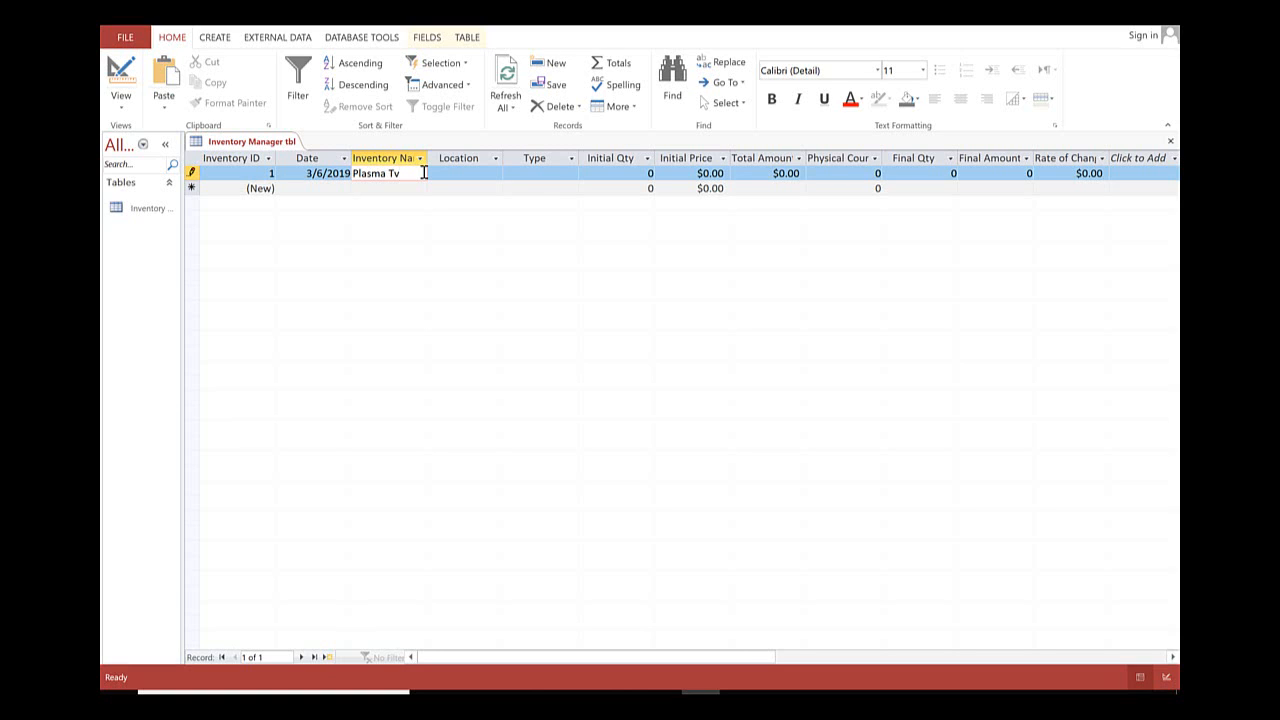
key("Tab")
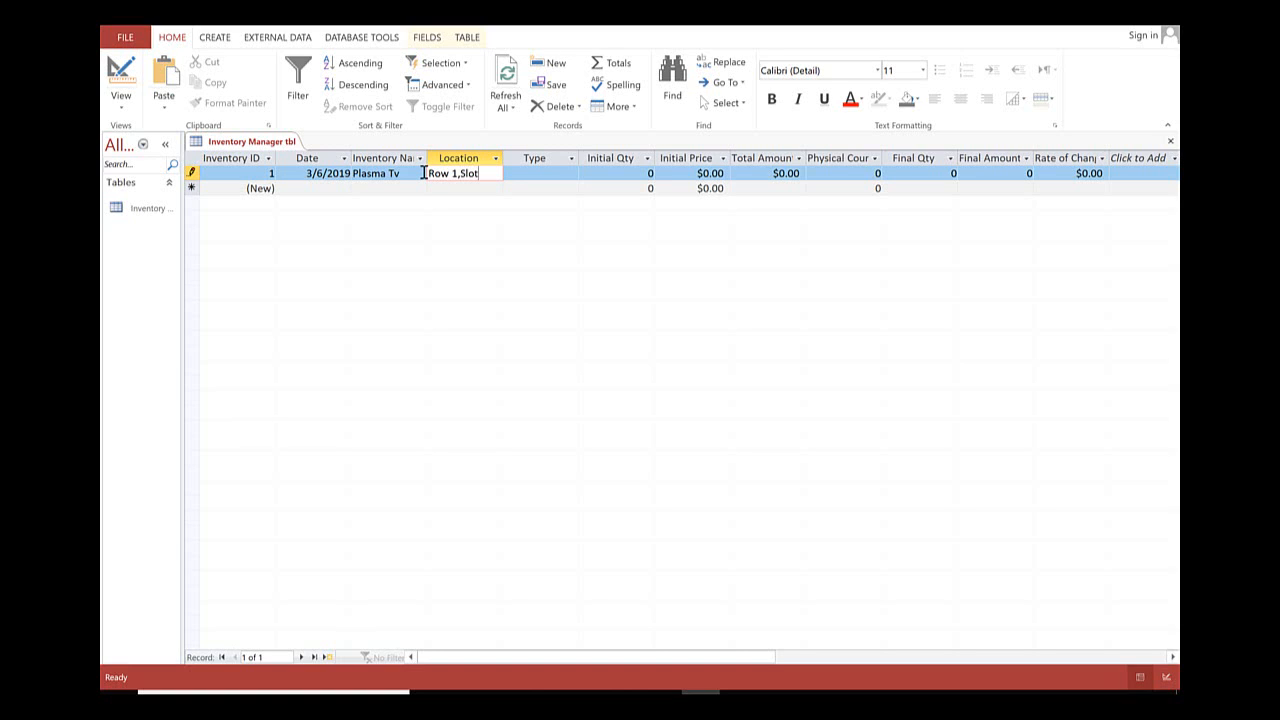
type("Row 1,Slot 1")
Set the Plasma Tv record's type to Finished Goods, initial quantity to 2 and initial price to 300.
left_click(571, 174)
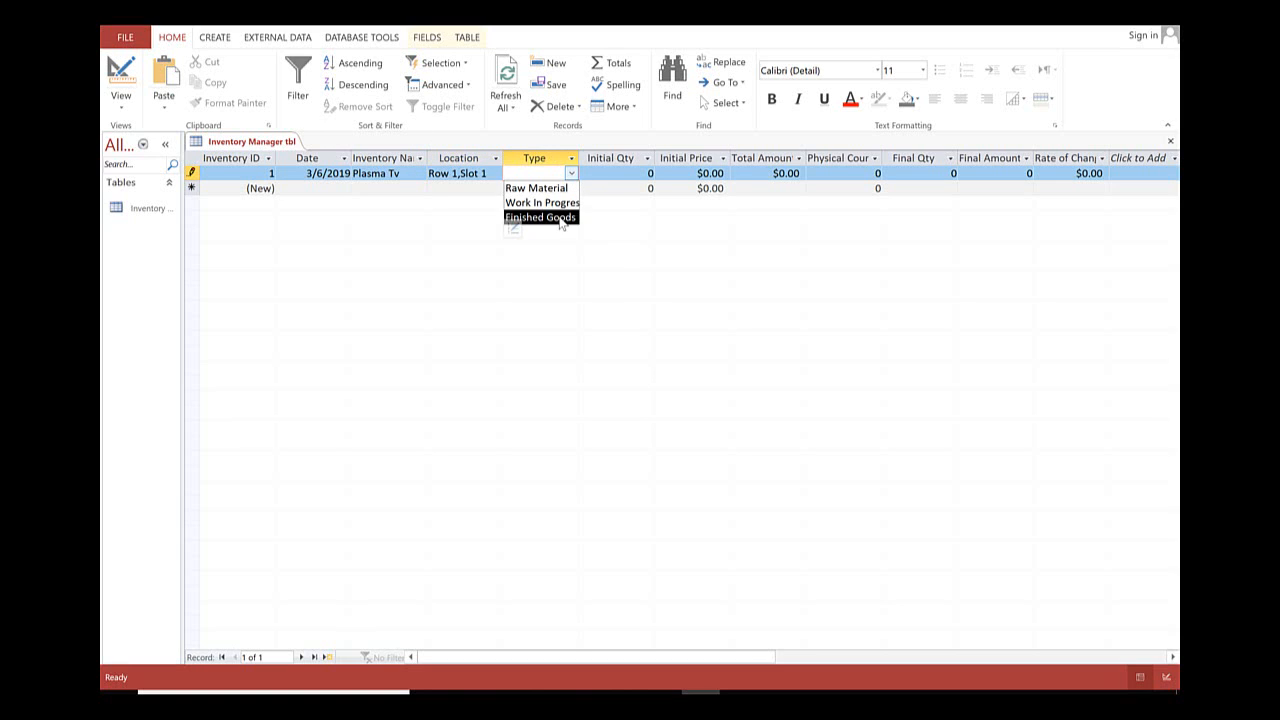
left_click(552, 220)
key("Tab")
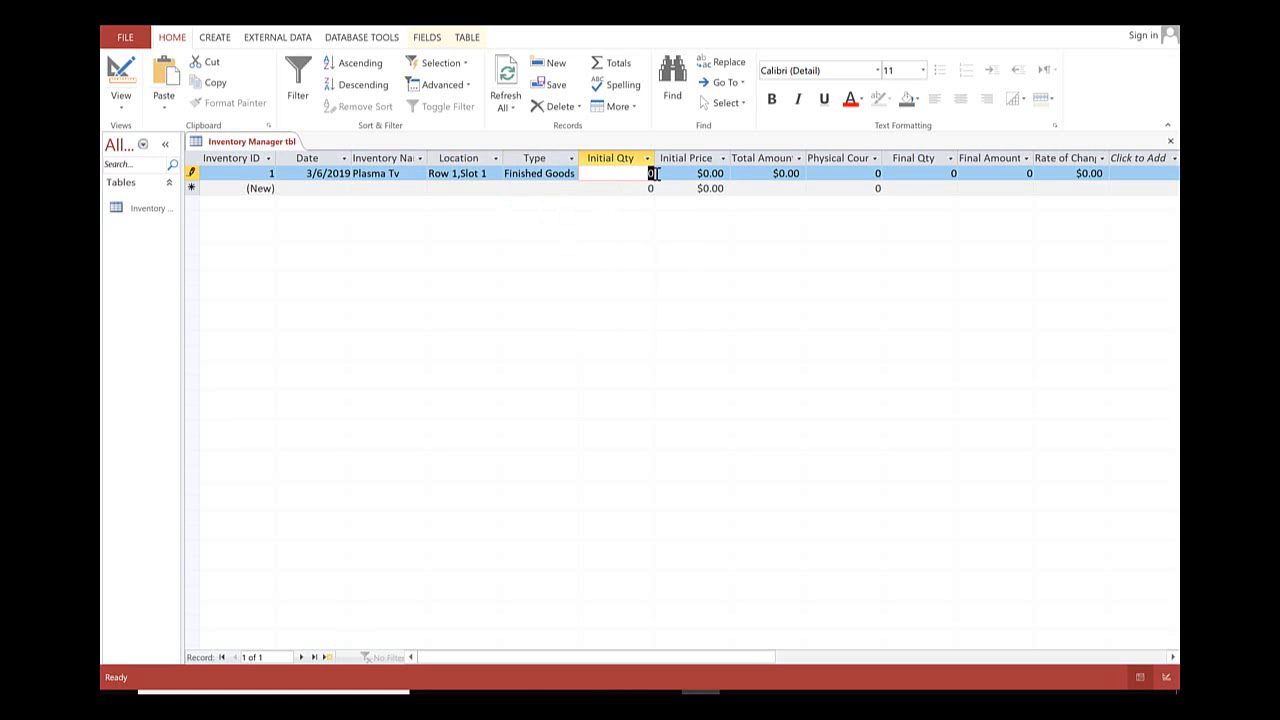
type("2")
double_click(712, 174)
type("30")
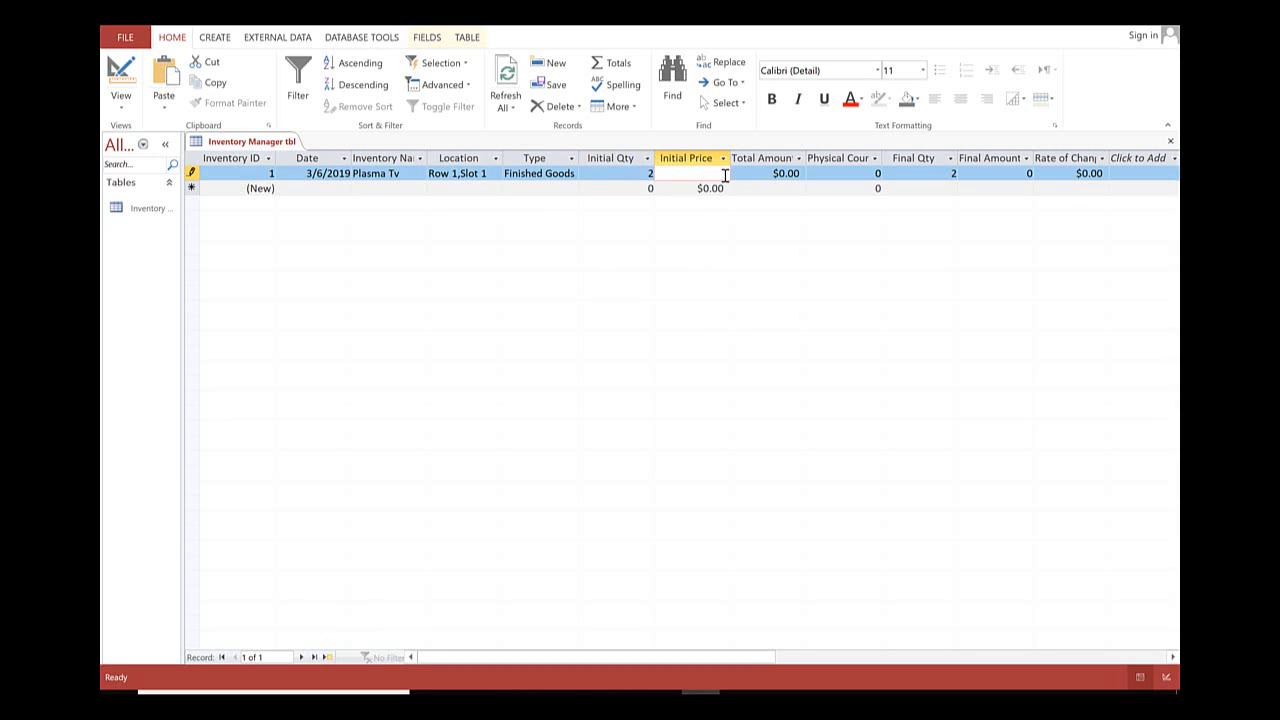
type("0")
key("Tab")
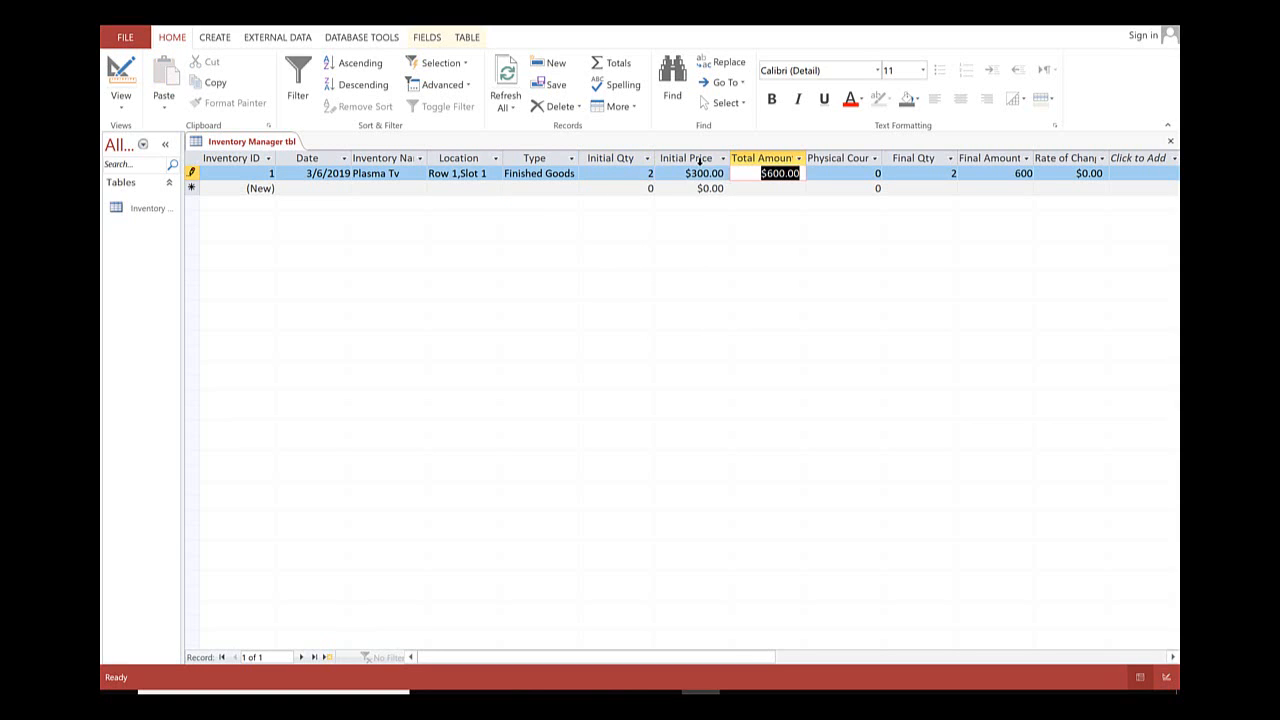
Enter a physical count of 2 for the Plasma Tv record and fit the Physical Count and Final Amount column widths.
left_click(873, 173)
double_click(875, 173)
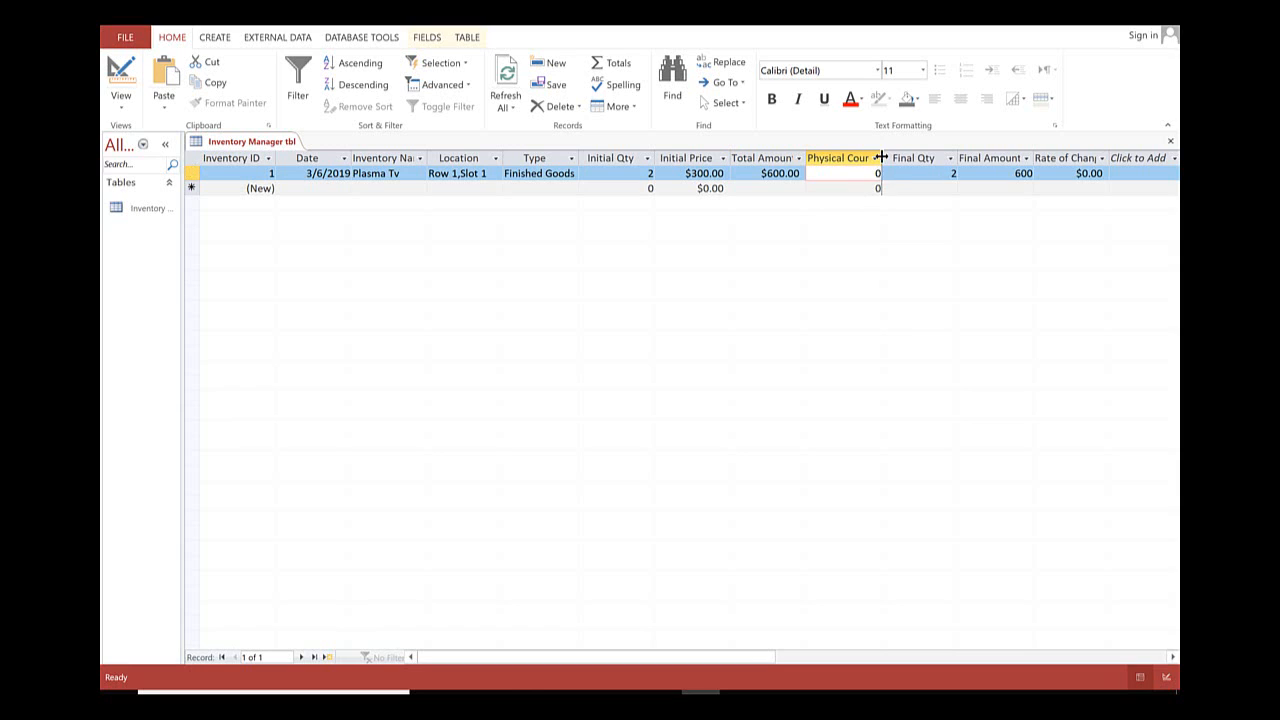
double_click(883, 158)
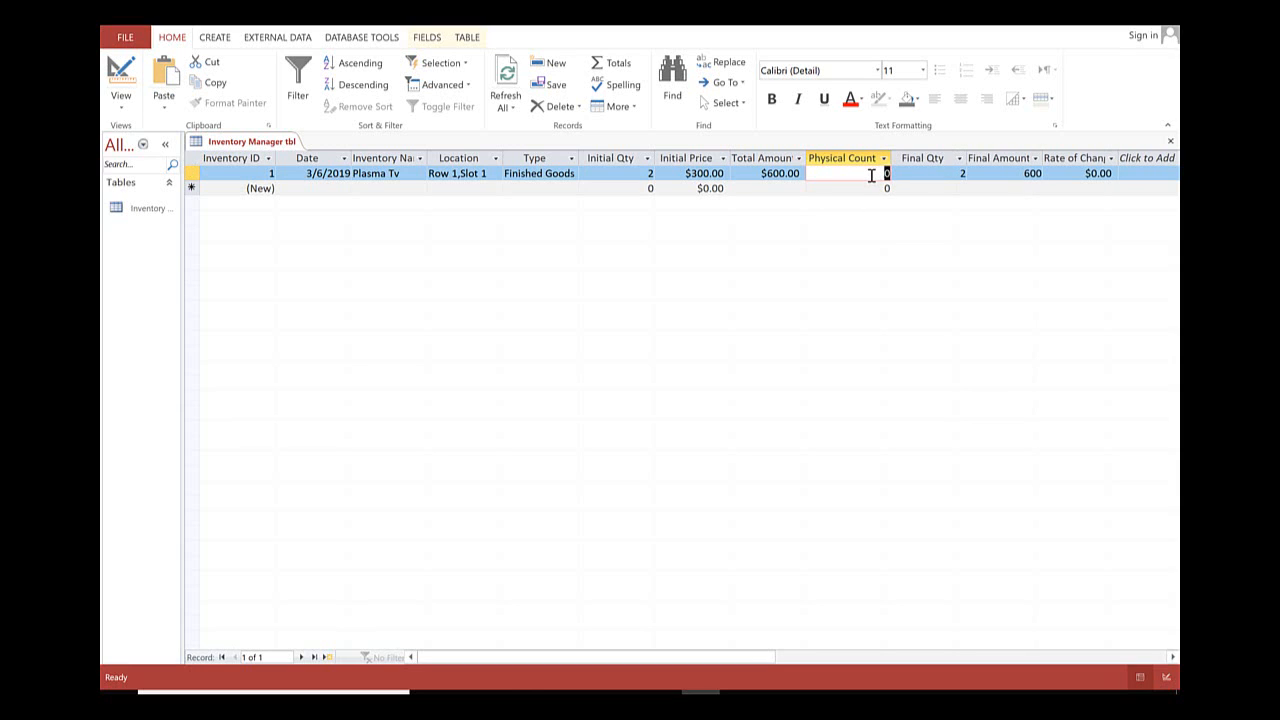
type("2")
key("Tab")
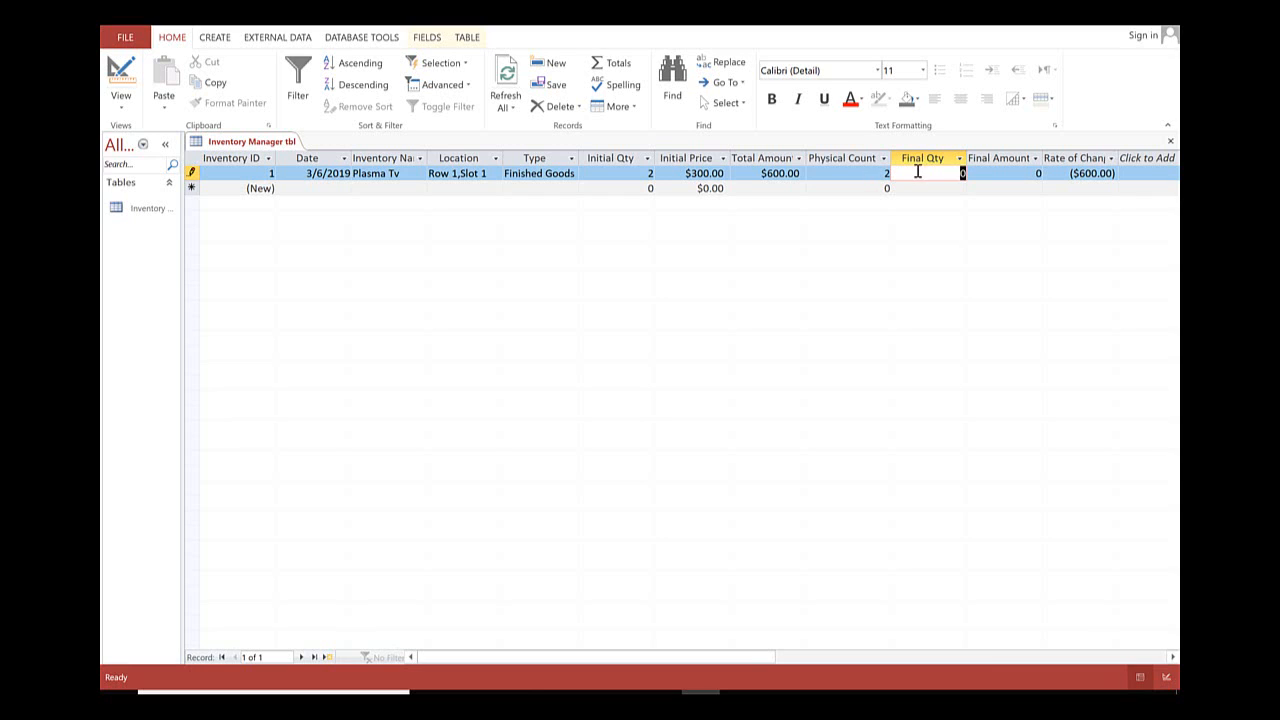
double_click(1043, 153)
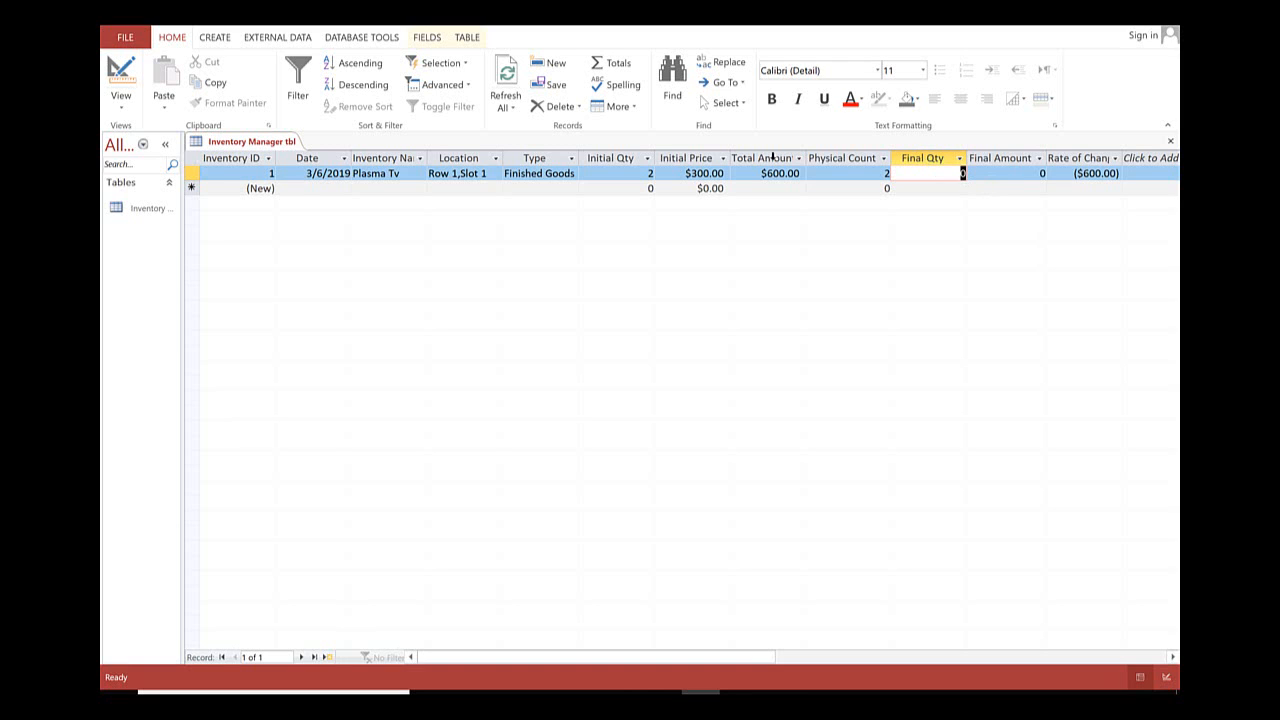
Return to Design view and change the Final Amount field's expression to [Physical Count]*[Initial Price].
left_click(121, 78)
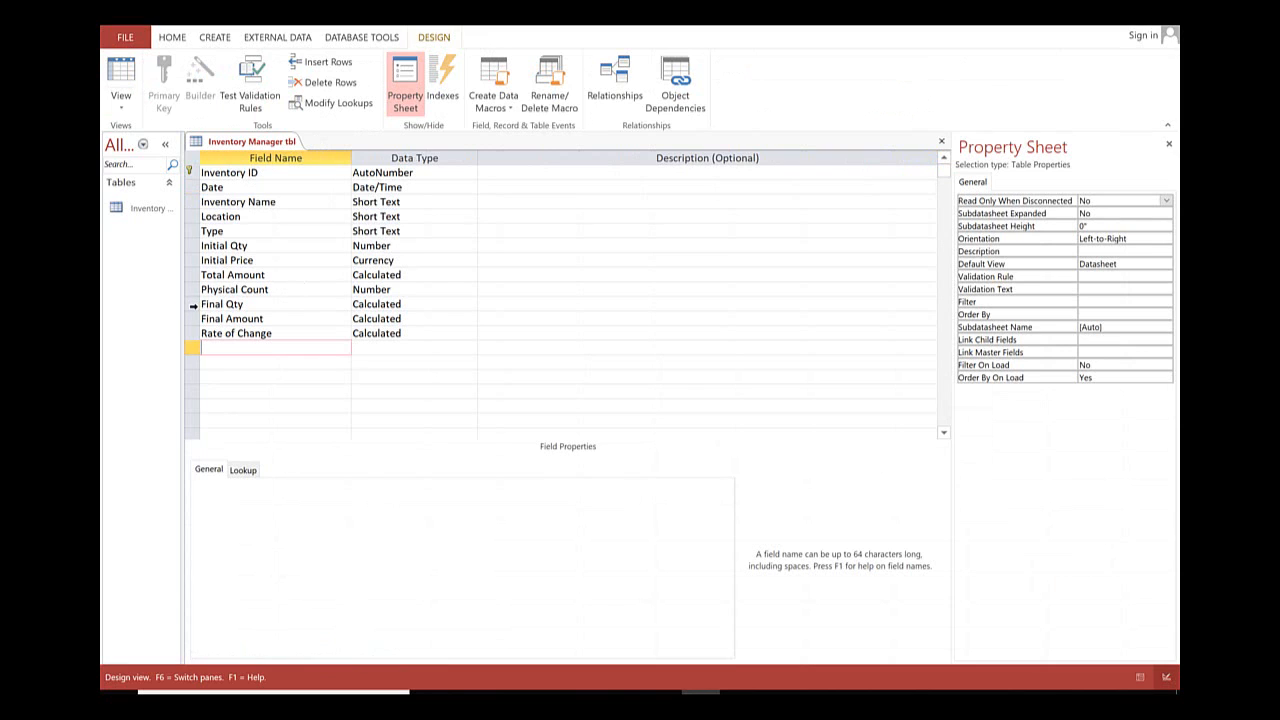
left_click(471, 318)
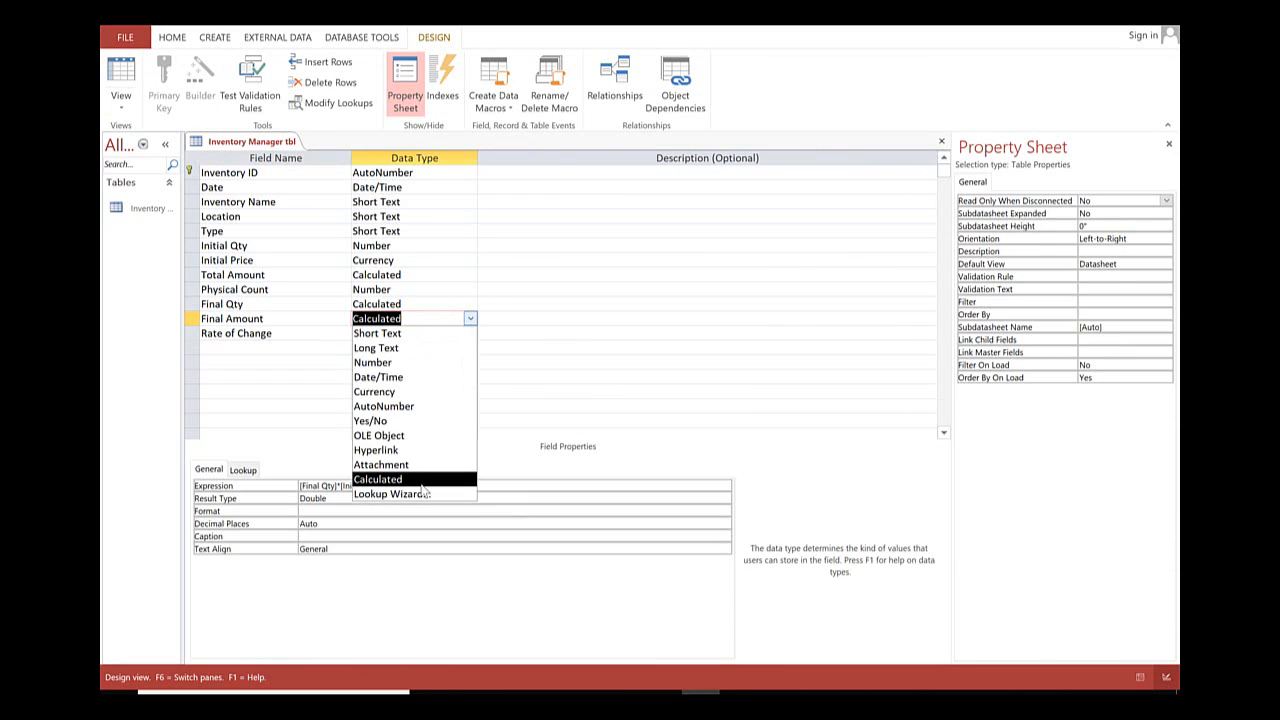
left_click(425, 485)
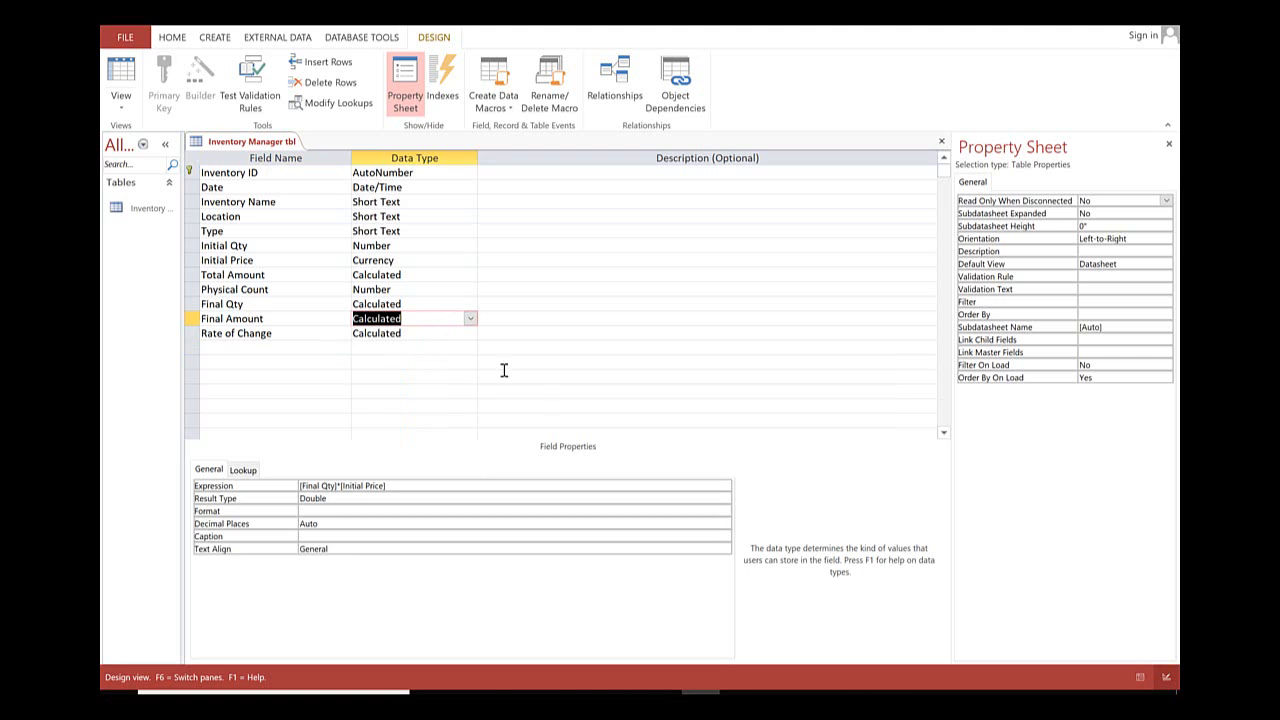
left_click(729, 483)
left_click(725, 485)
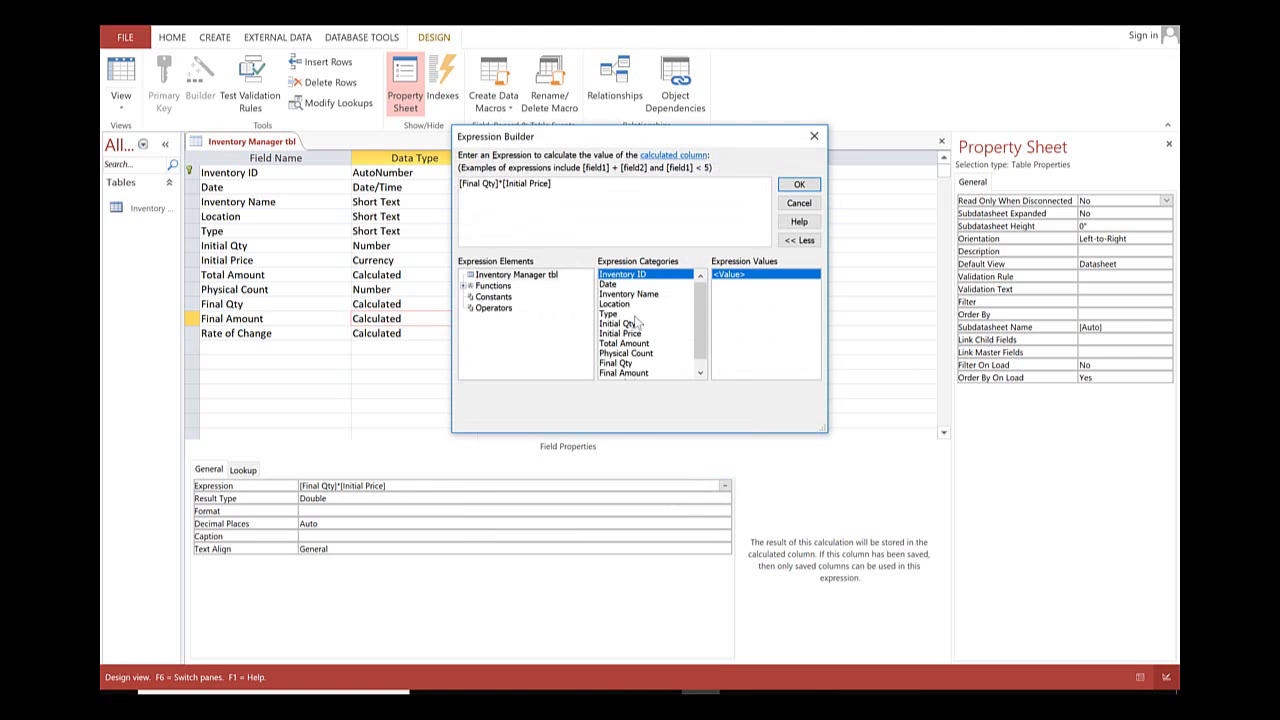
left_click(498, 186)
key("BackSpace")
key("BackSpace")
key("BackSpace")
key("BackSpace")
key("BackSpace")
key("BackSpace")
key("BackSpace")
key("BackSpace")
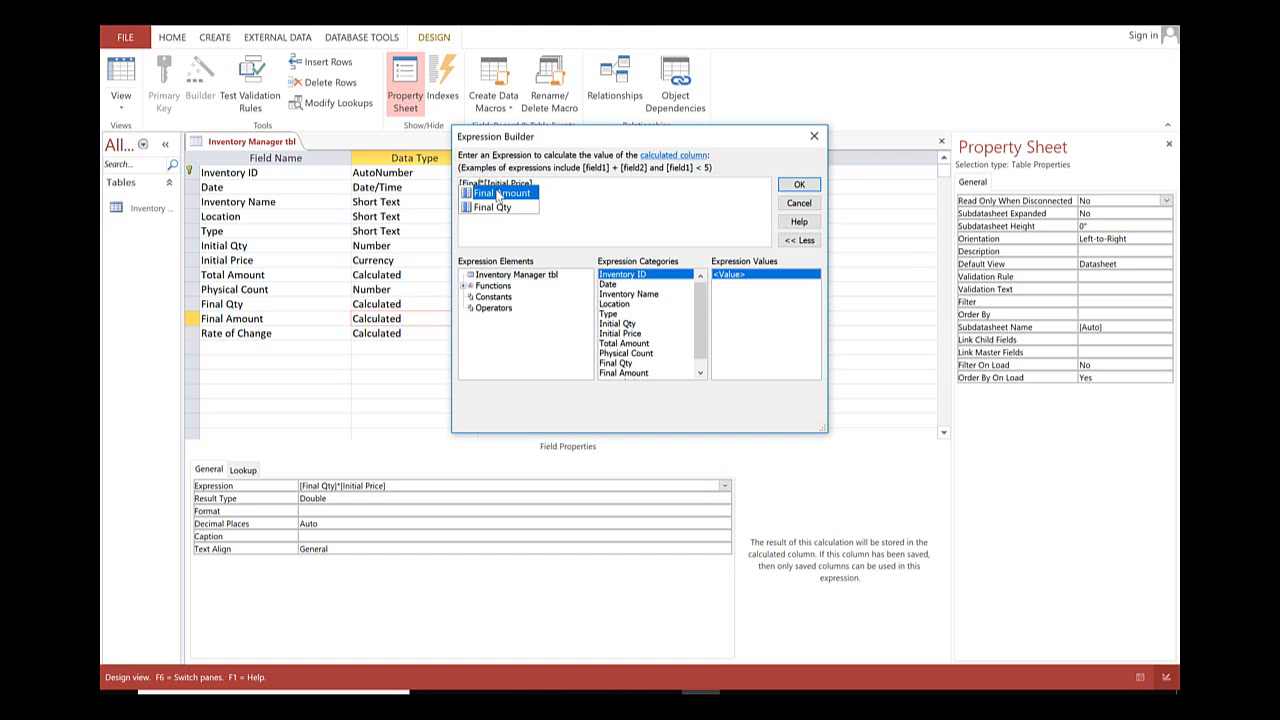
key("BackSpace")
key("BackSpace")
key("BackSpace")
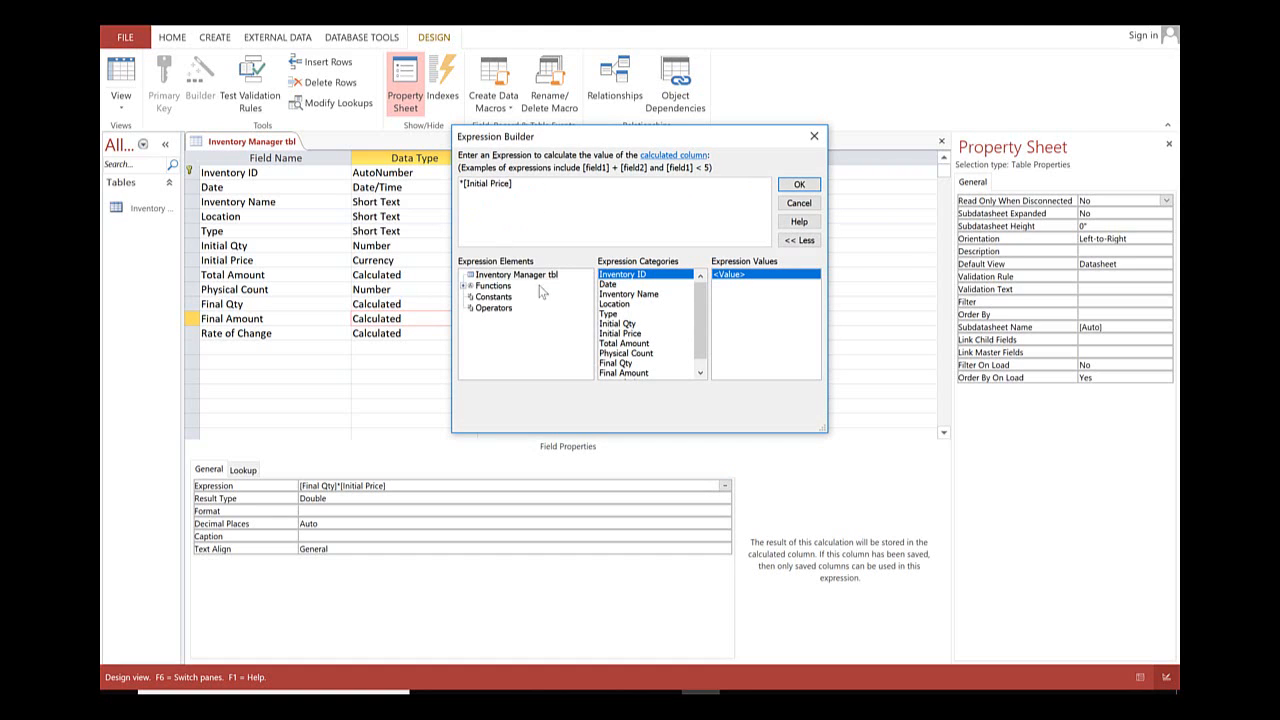
double_click(640, 354)
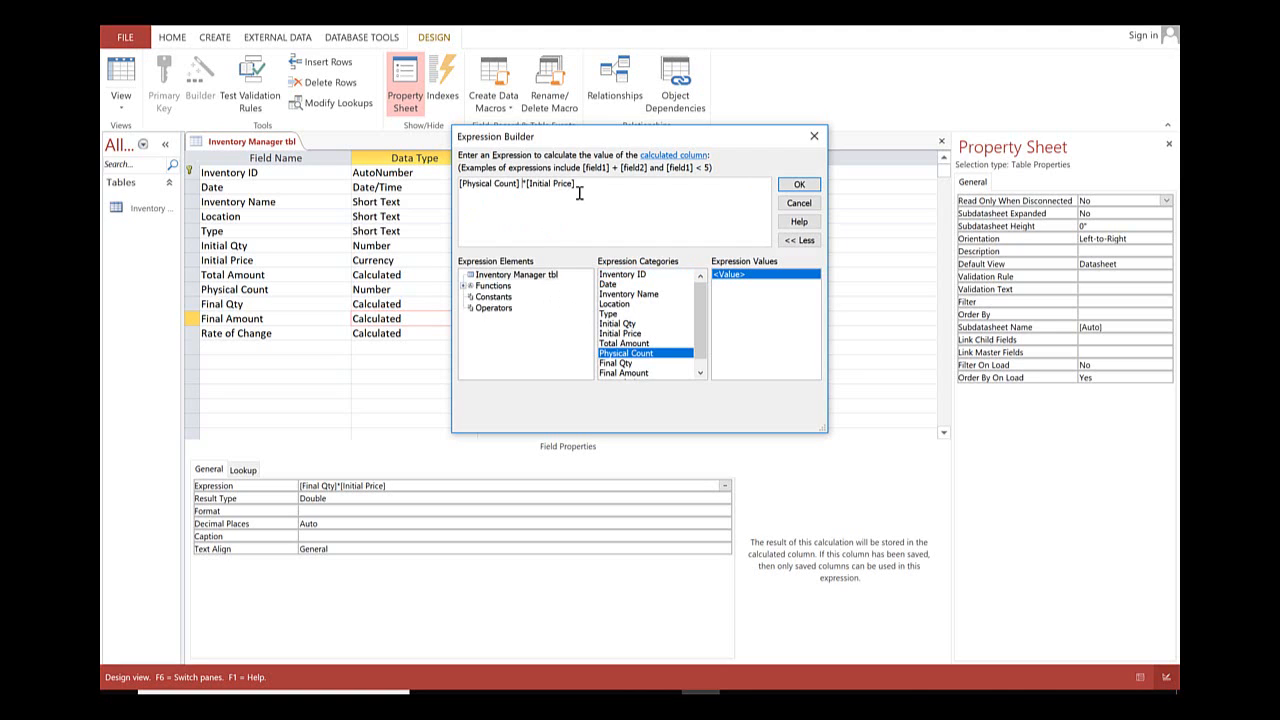
left_click(814, 187)
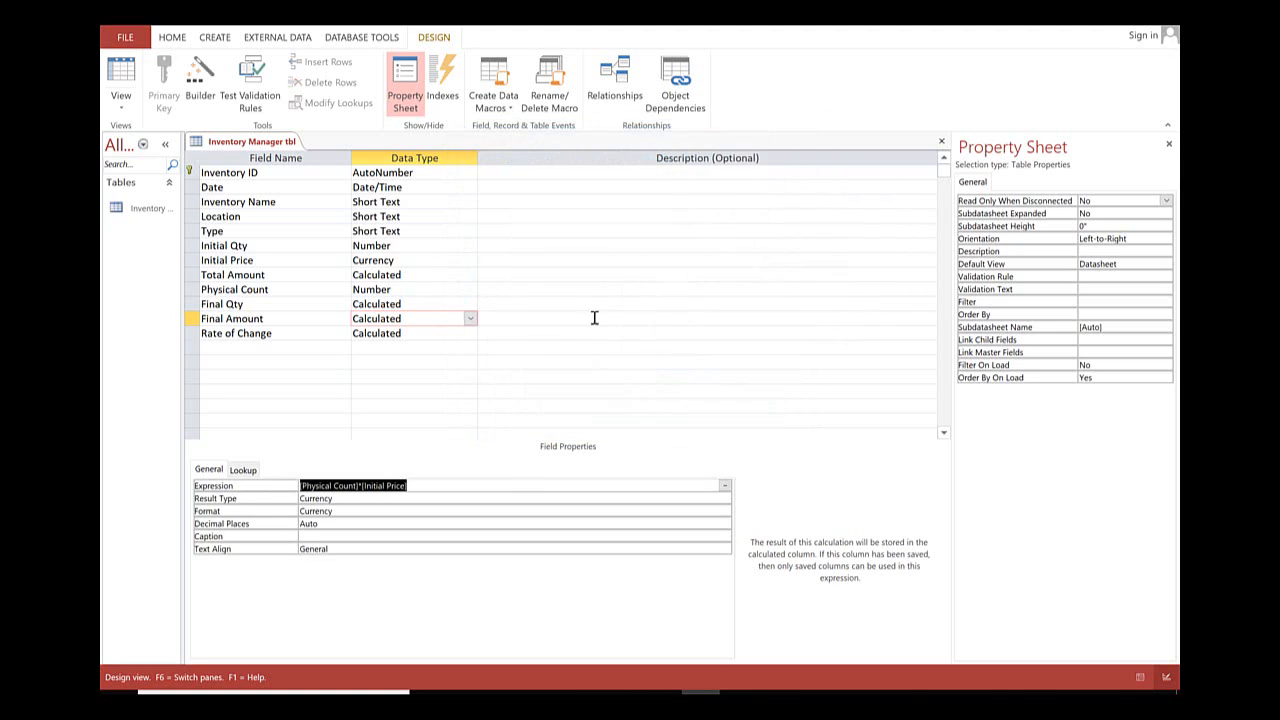
Replace Final Qty with Physical Count in the Rate of Change expression, making it [Physical Count]*[Initial Price]-[Initial Qty]*[Initial Price].
left_click(417, 333)
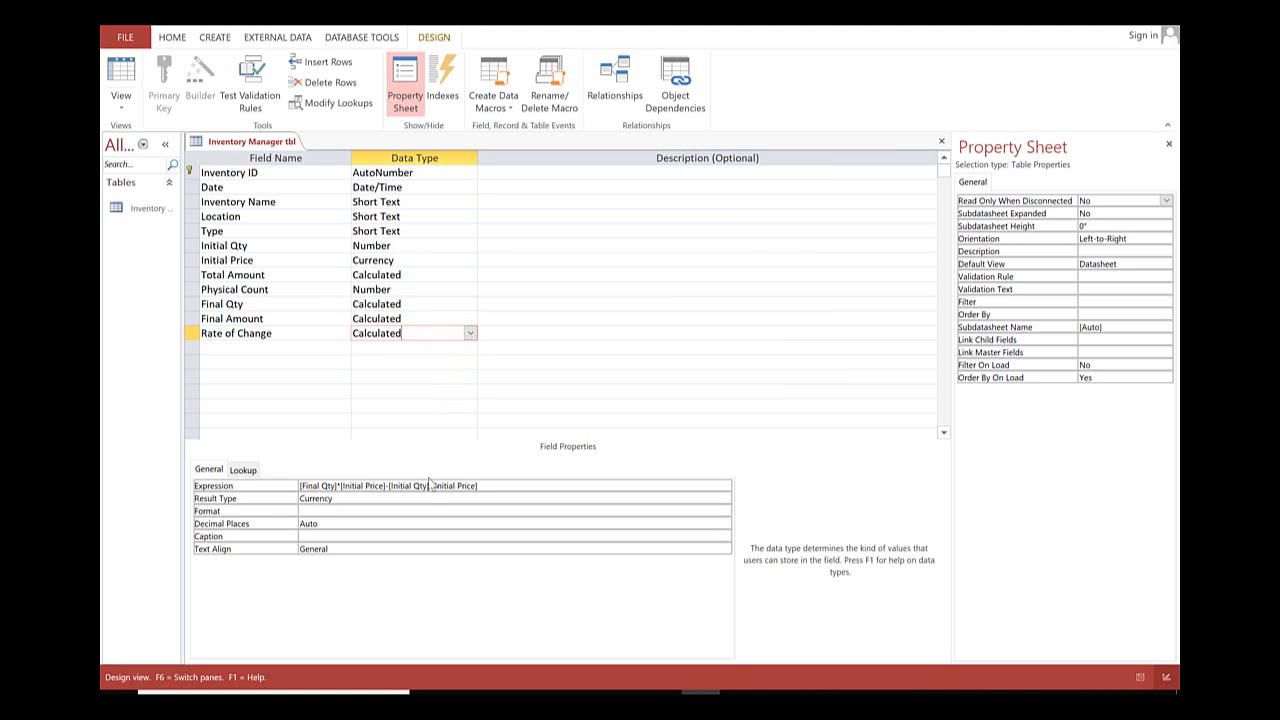
left_click(338, 486)
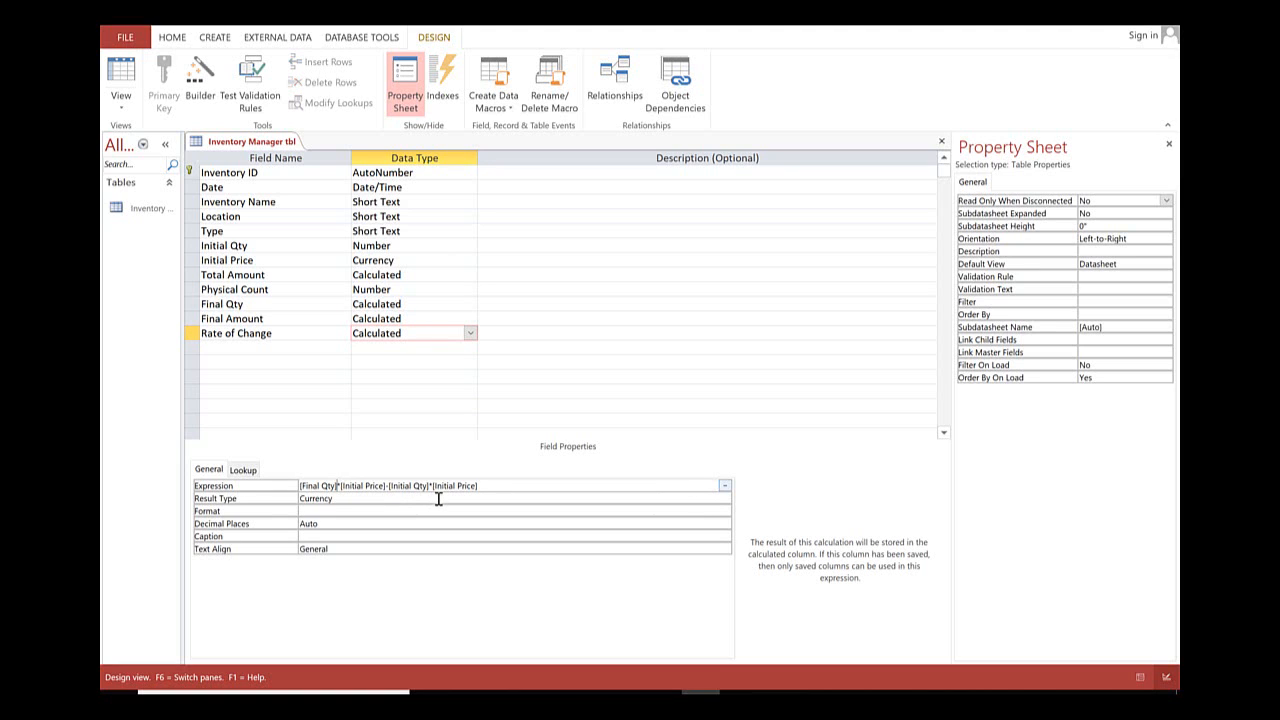
key("BackSpace")
key("BackSpace")
key("BackSpace")
key("BackSpace")
key("BackSpace")
key("BackSpace")
key("BackSpace")
key("BackSpace")
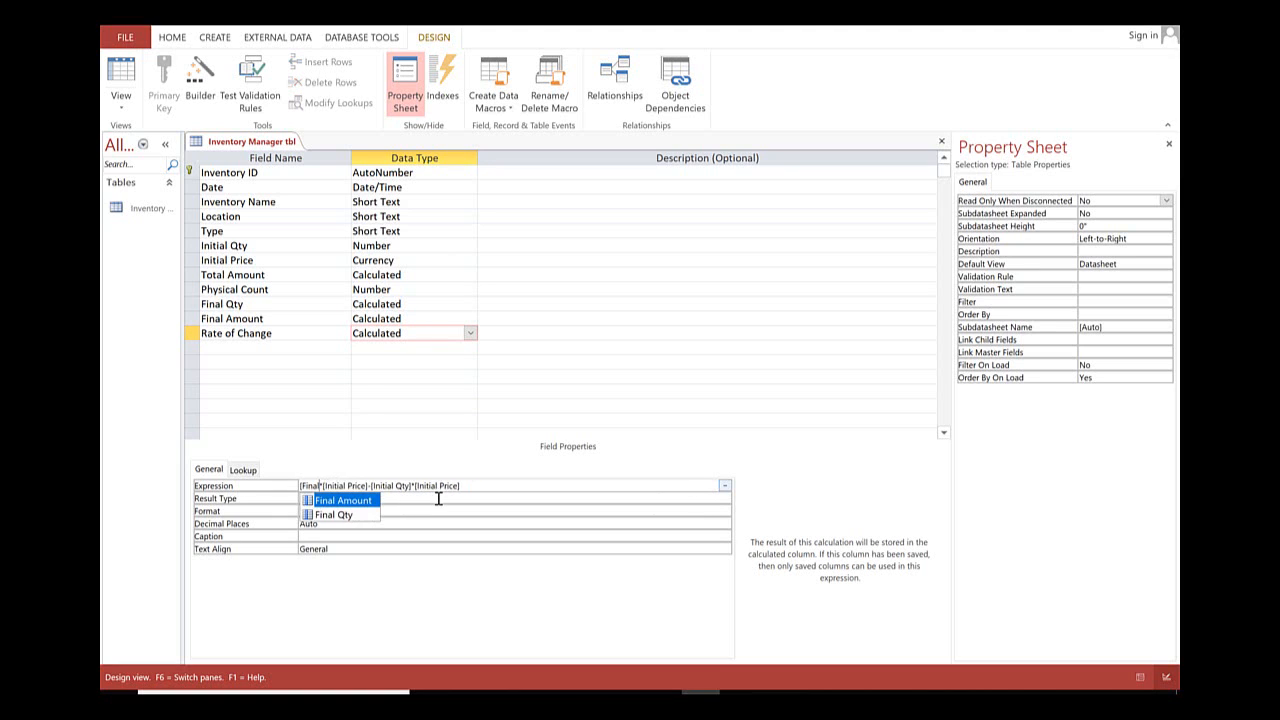
key("BackSpace")
key("BackSpace")
key("BackSpace")
type("ph")
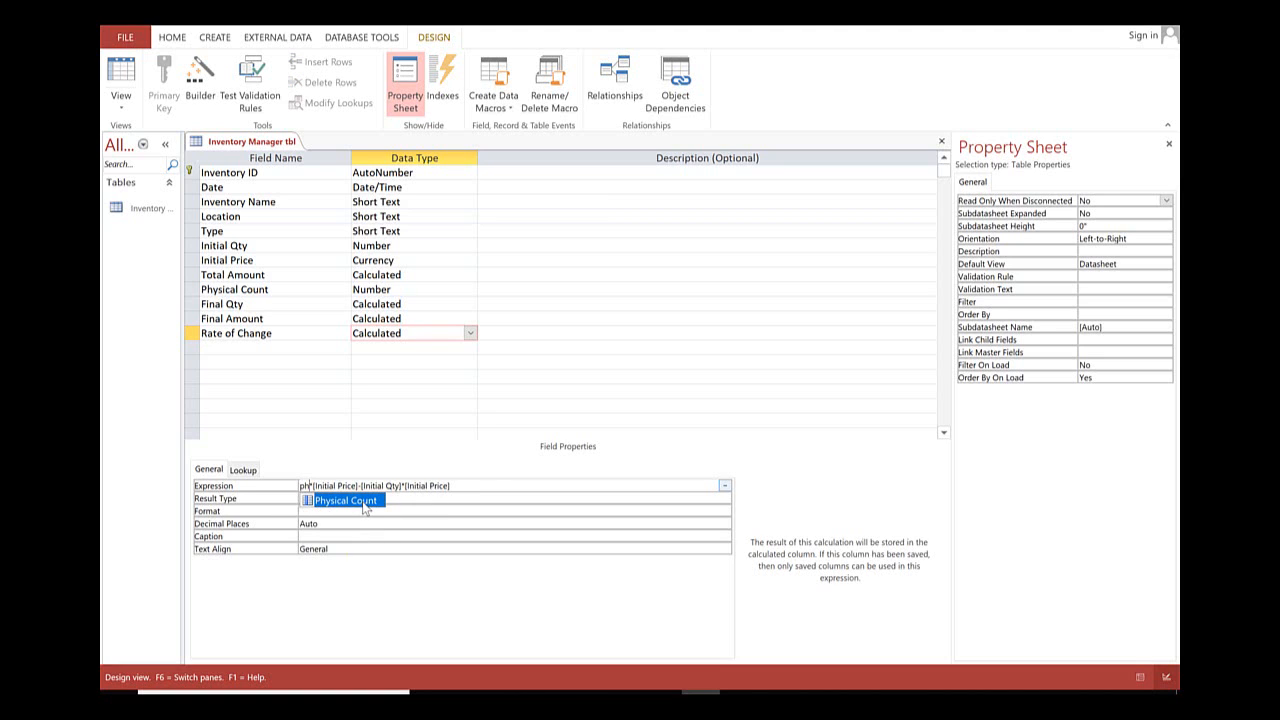
double_click(345, 500)
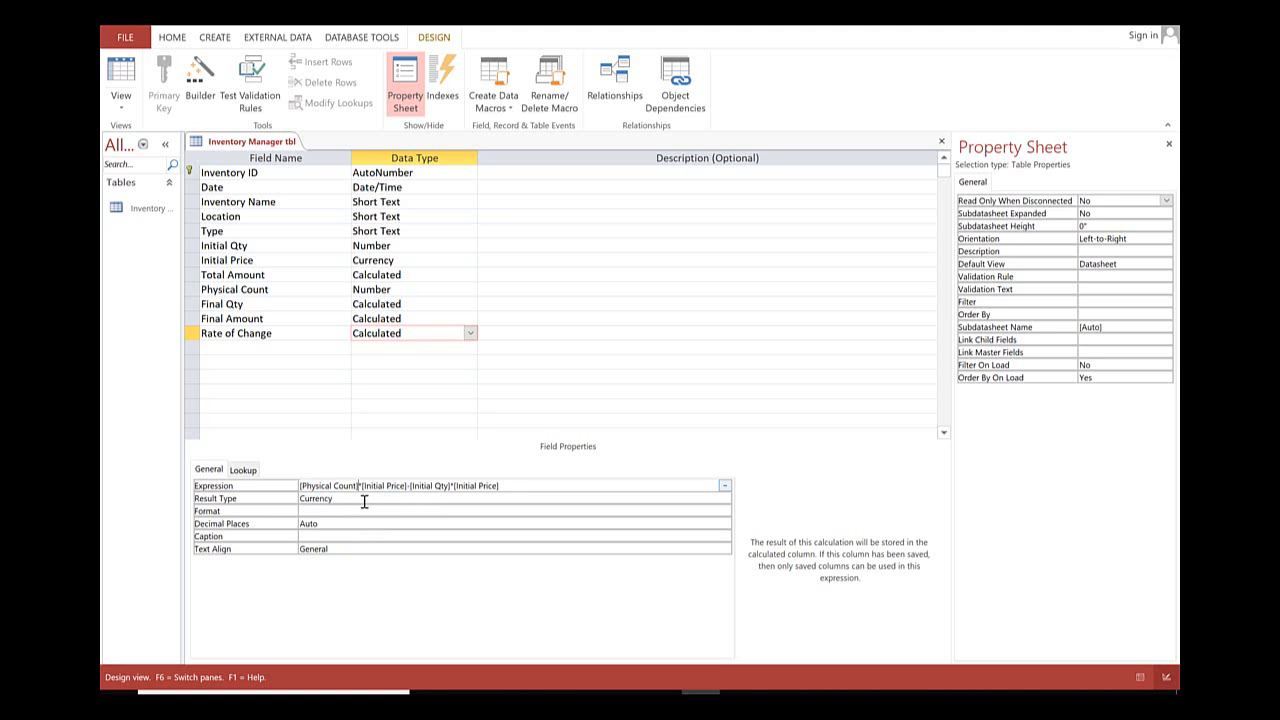
Save the Inventory Manager table design with the revised expressions and switch to Datasheet view.
right_click(266, 148)
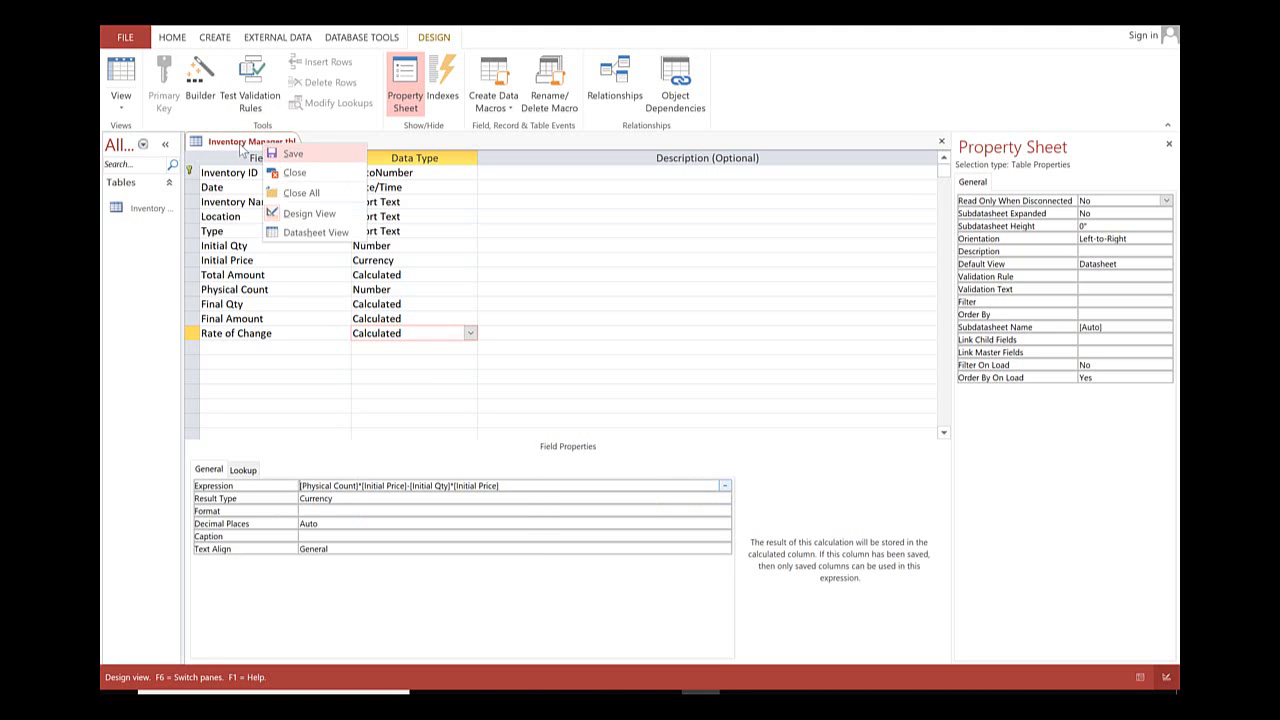
left_click(293, 153)
left_click(121, 85)
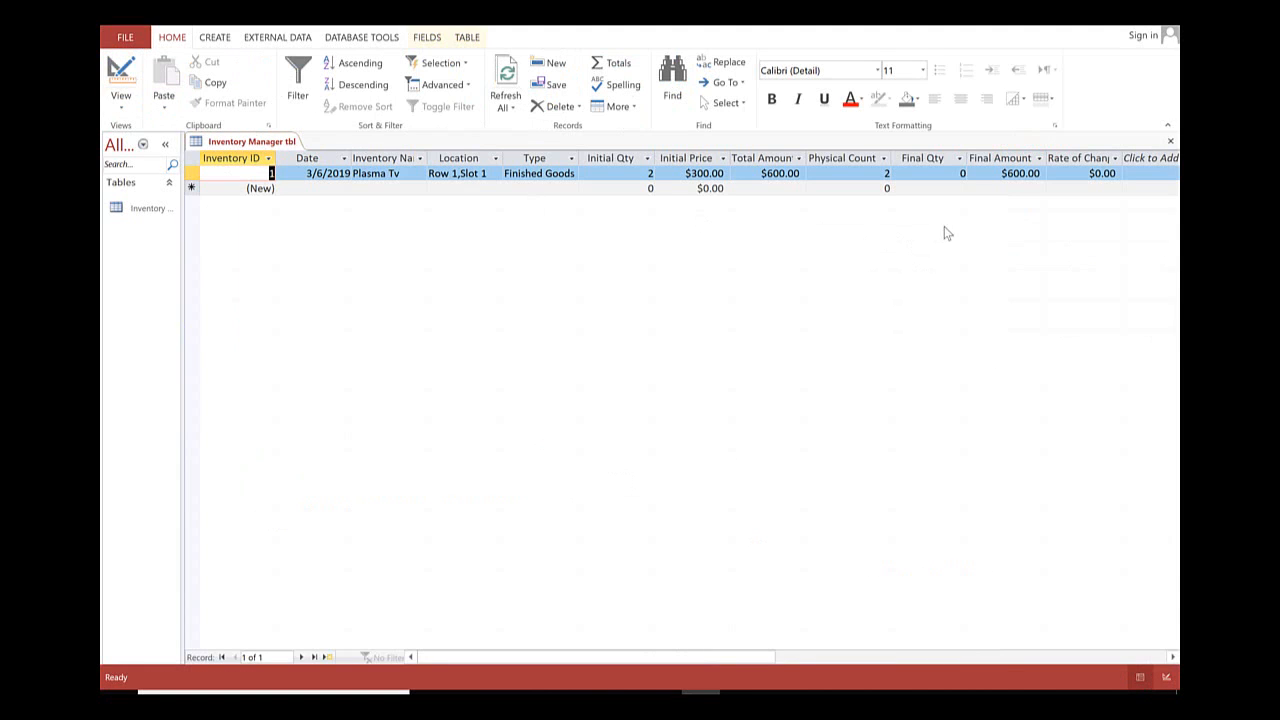
Permanently delete the Final Qty field from the Inventory Manager table in Design view.
left_click(929, 153)
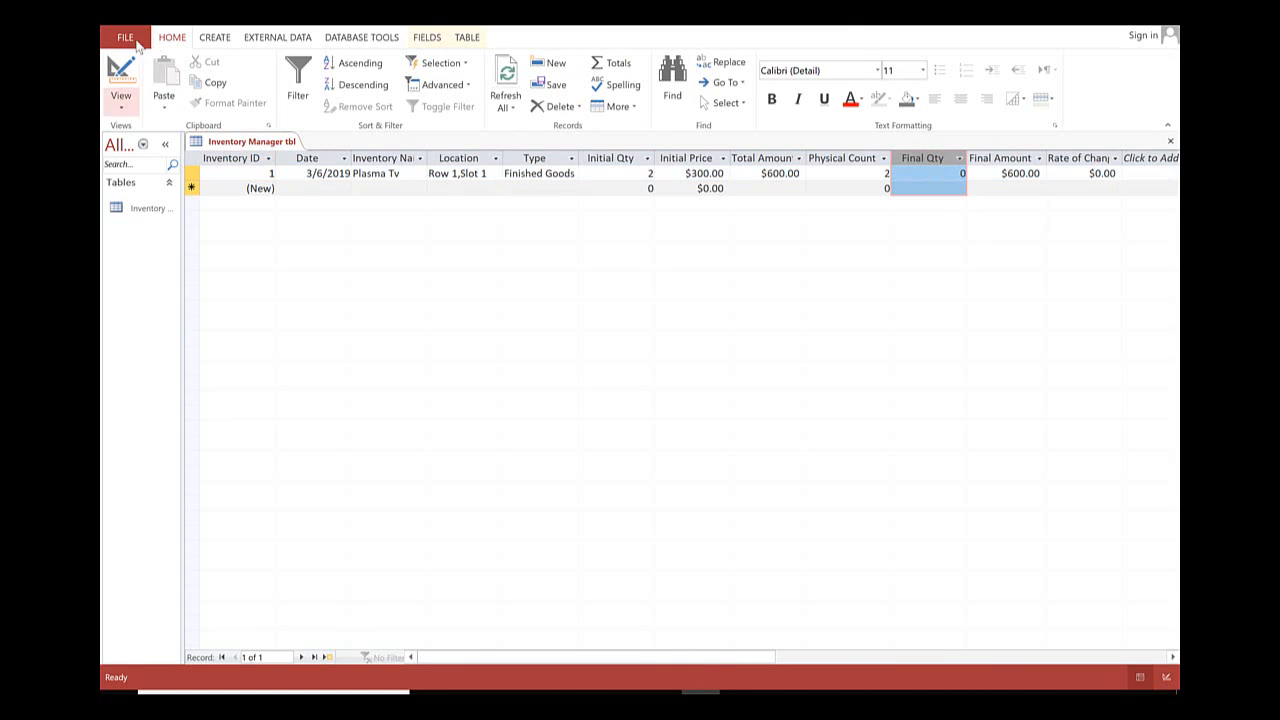
left_click(120, 78)
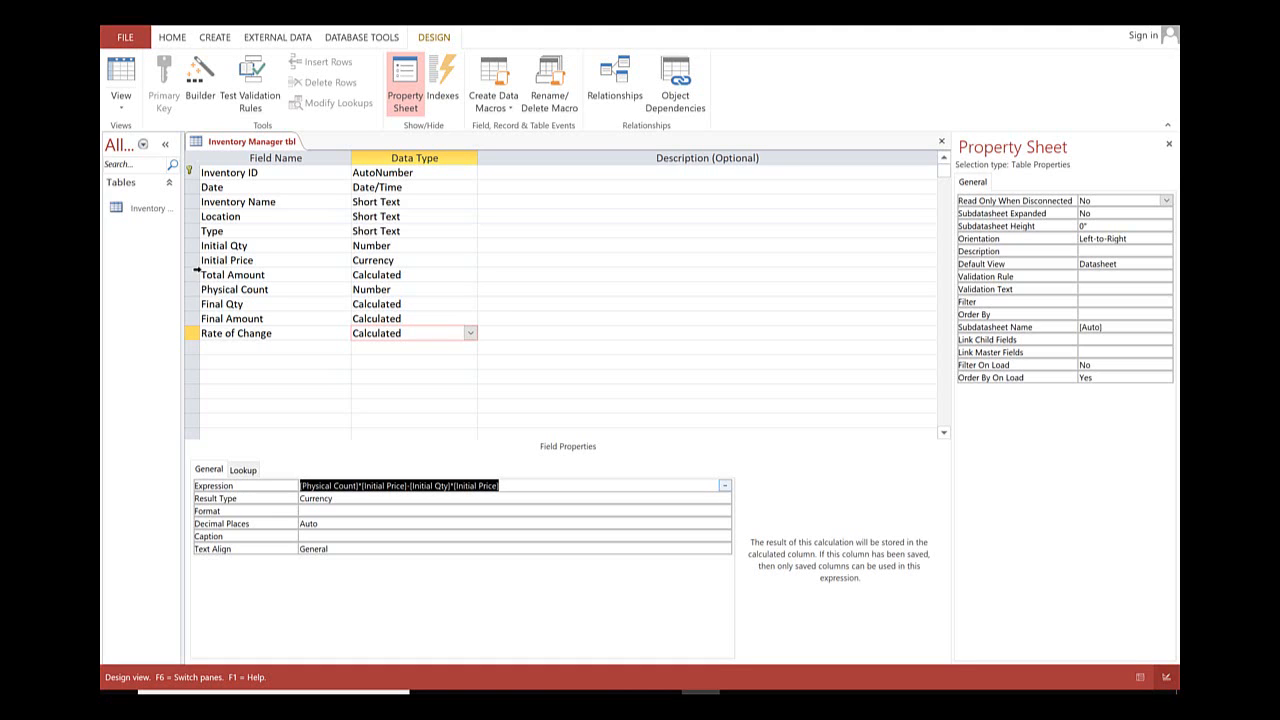
left_click(192, 306)
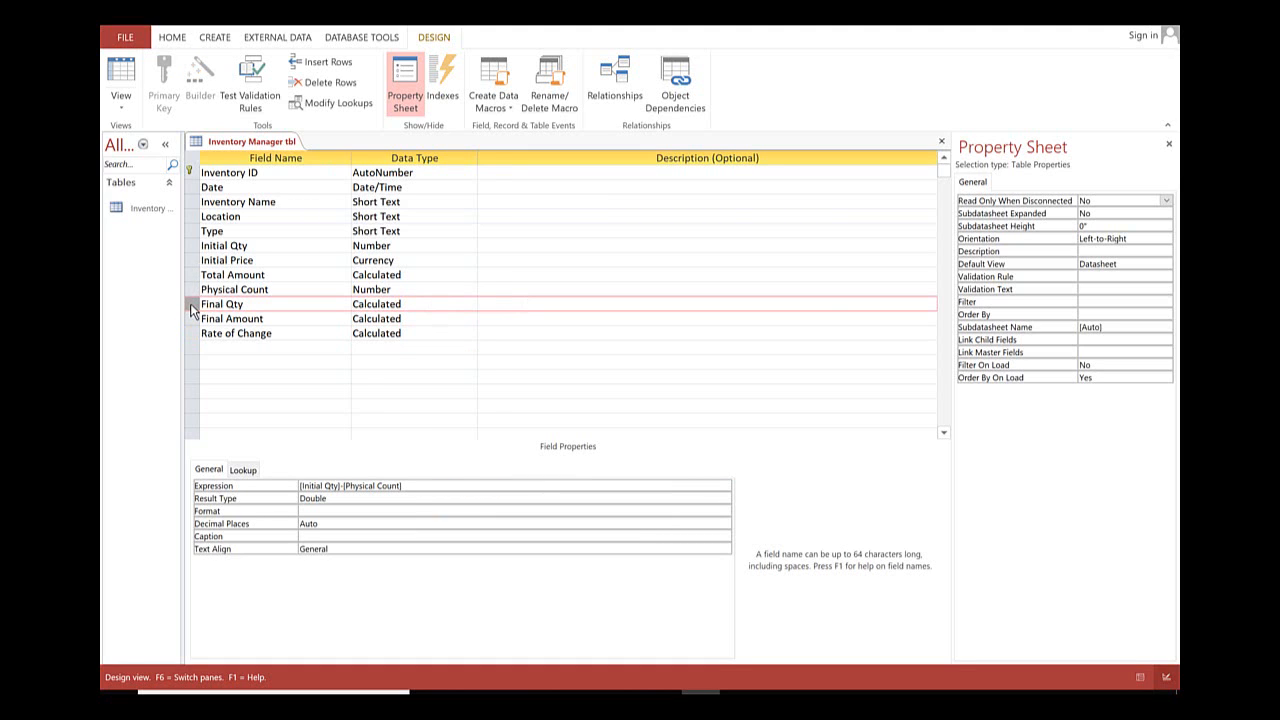
key("Delete")
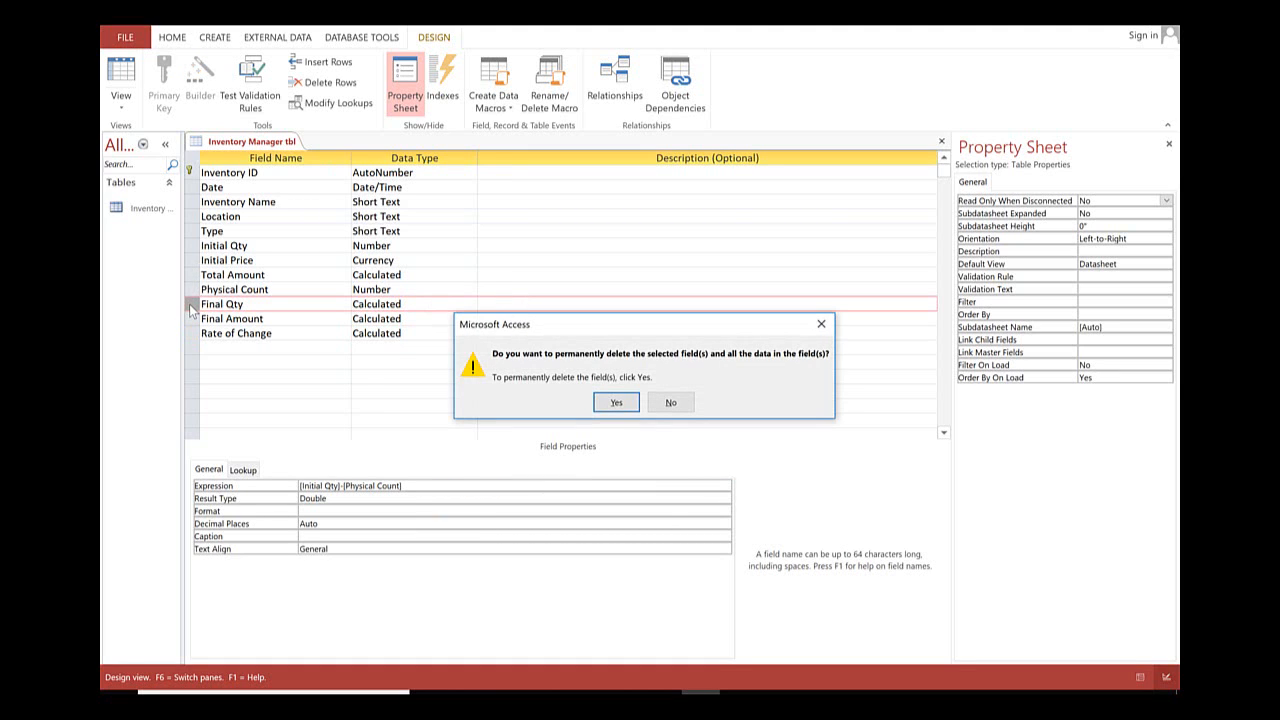
left_click(615, 402)
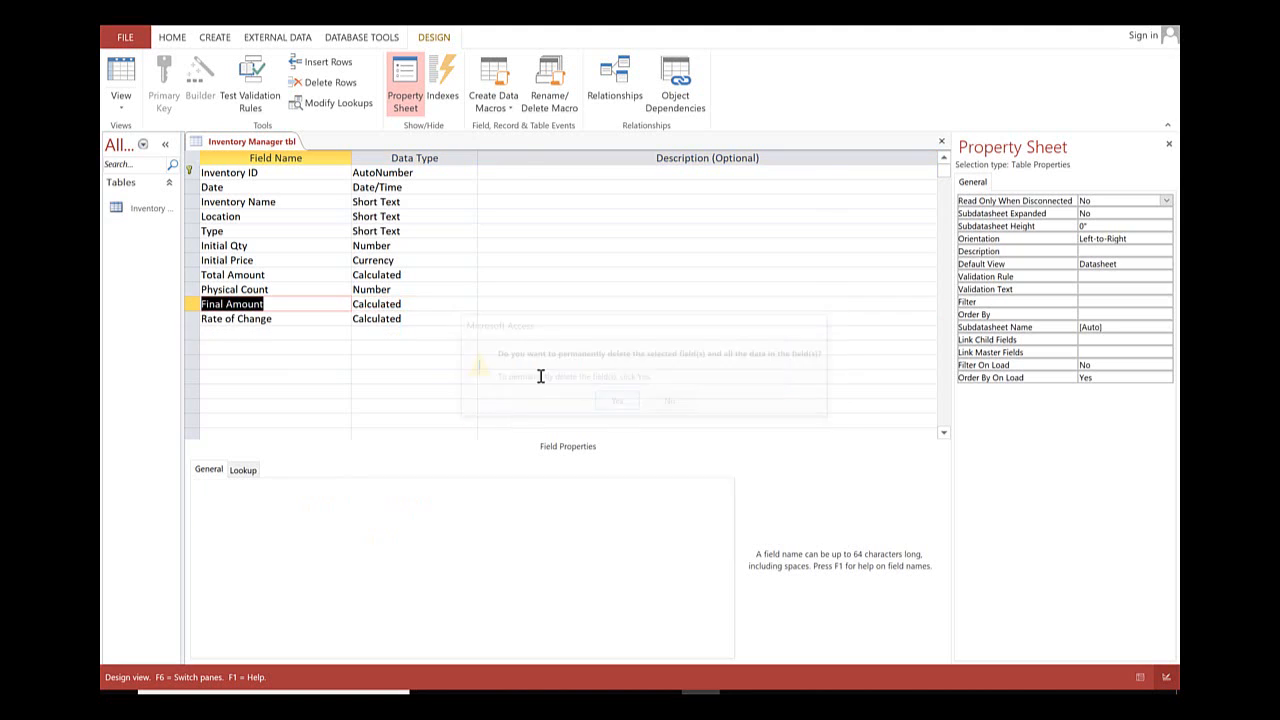
Switch to Datasheet view, saving the table, and fit the Rate of Change column width to its heading.
left_click(120, 75)
left_click(612, 402)
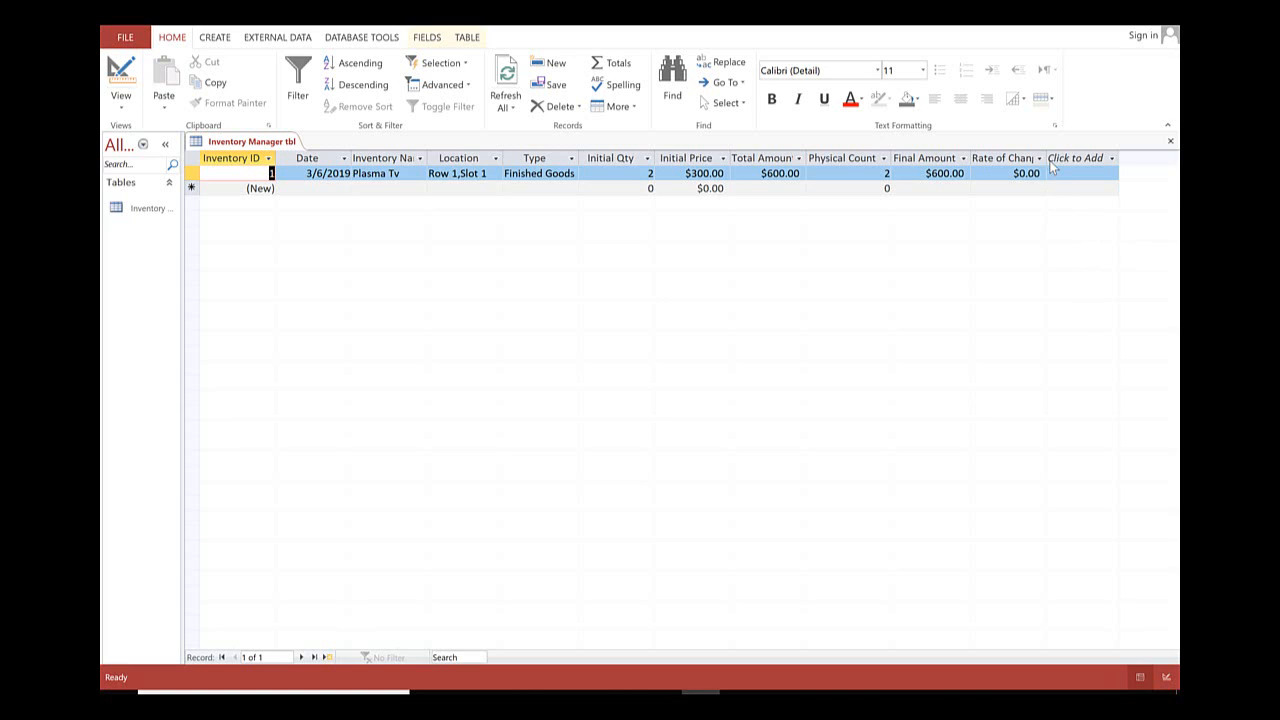
double_click(1046, 160)
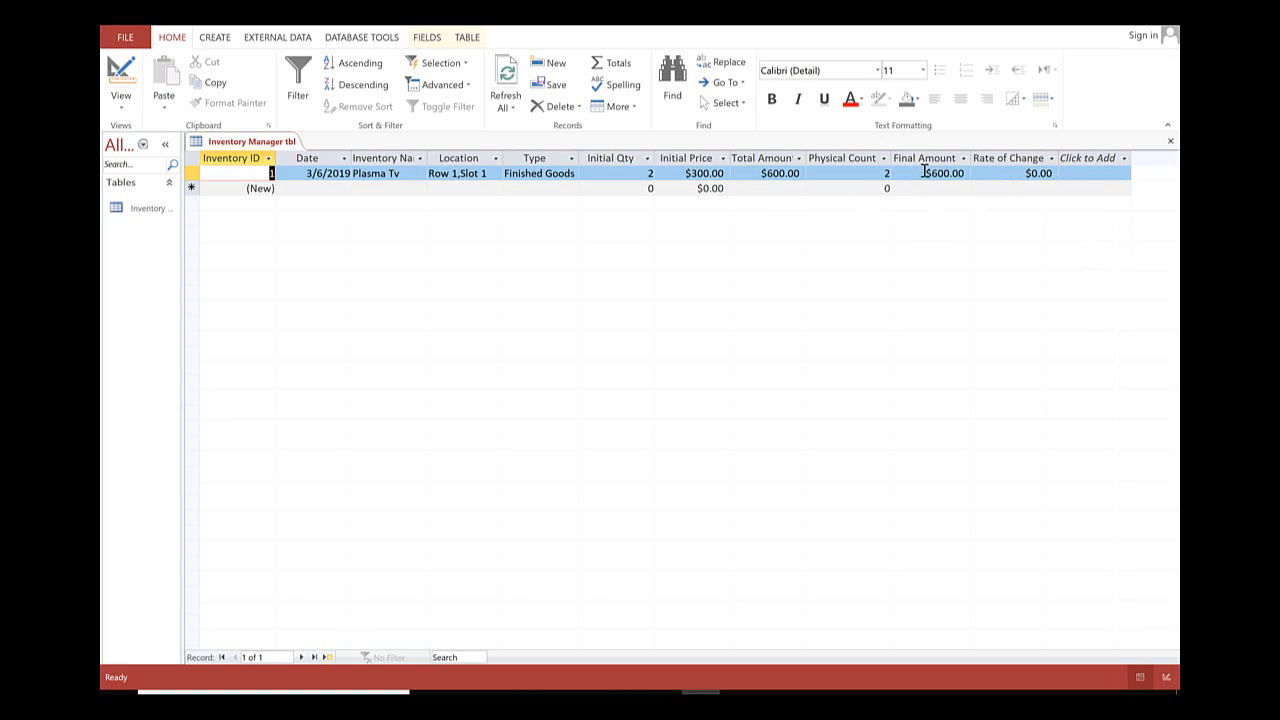
Test the calculated fields by entering physical counts of 1 and 0 for the Plasma Tv record.
double_click(888, 174)
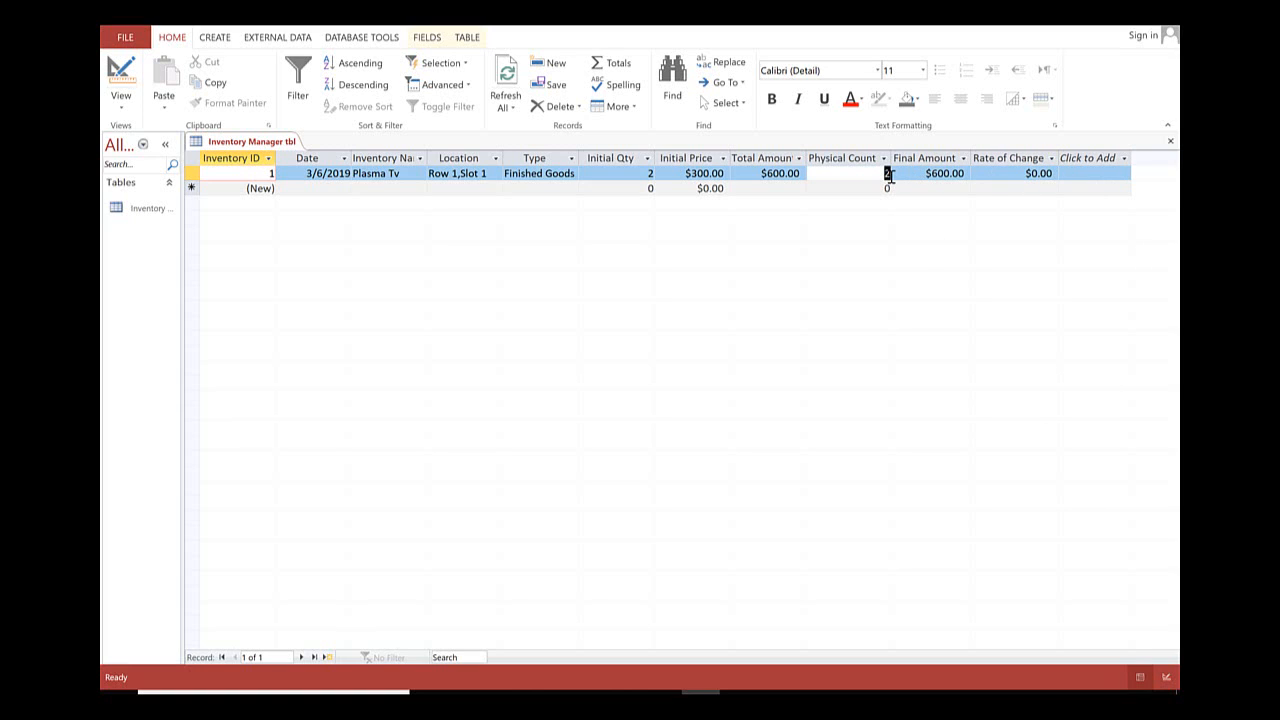
type("1")
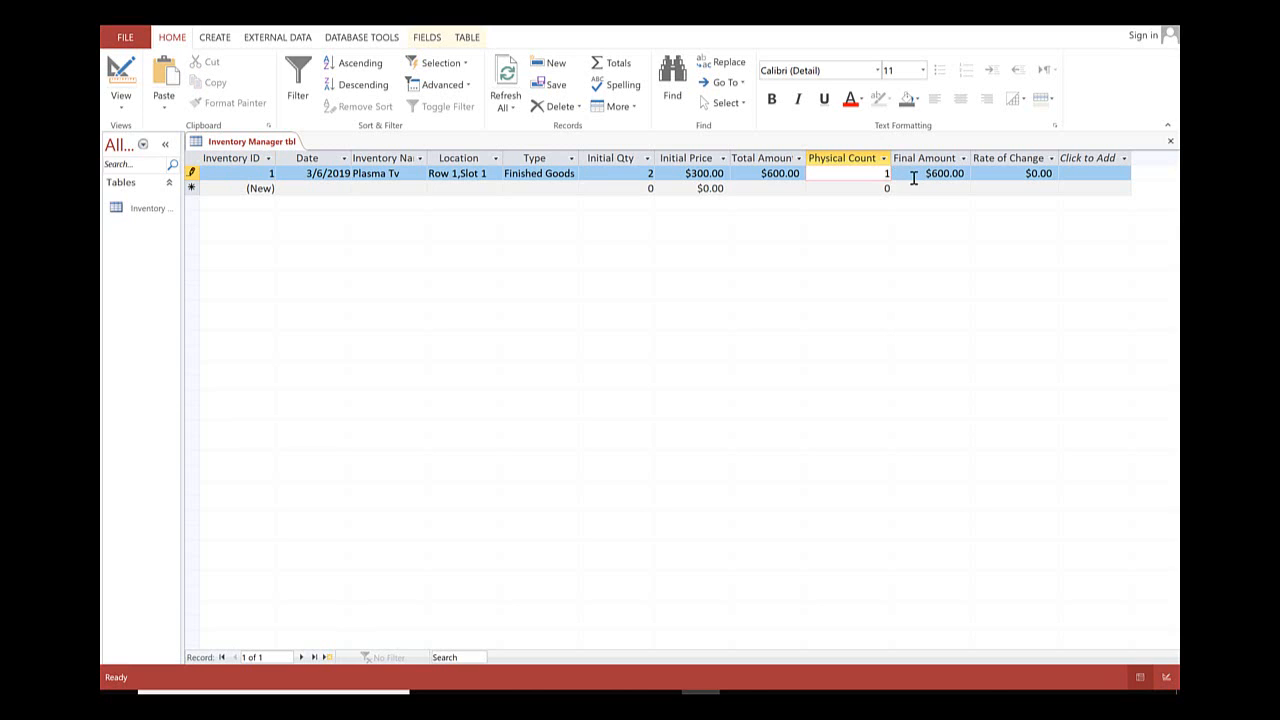
key("Tab")
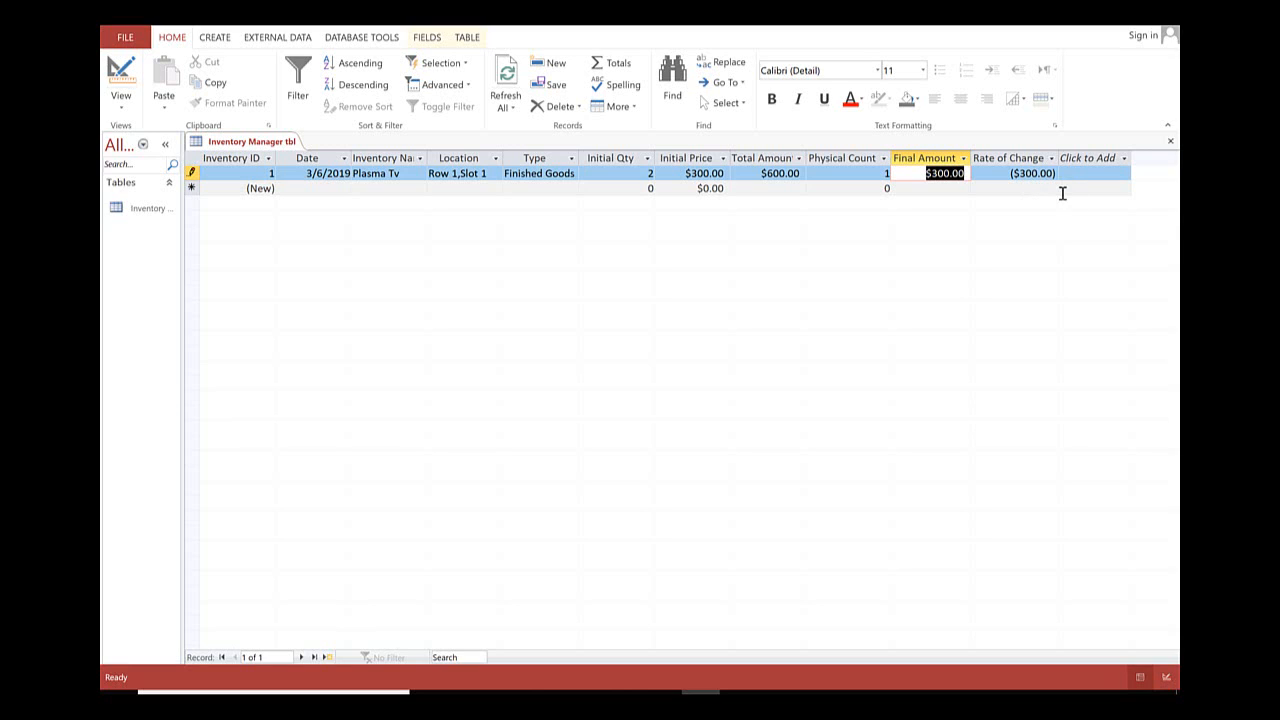
left_click(888, 174)
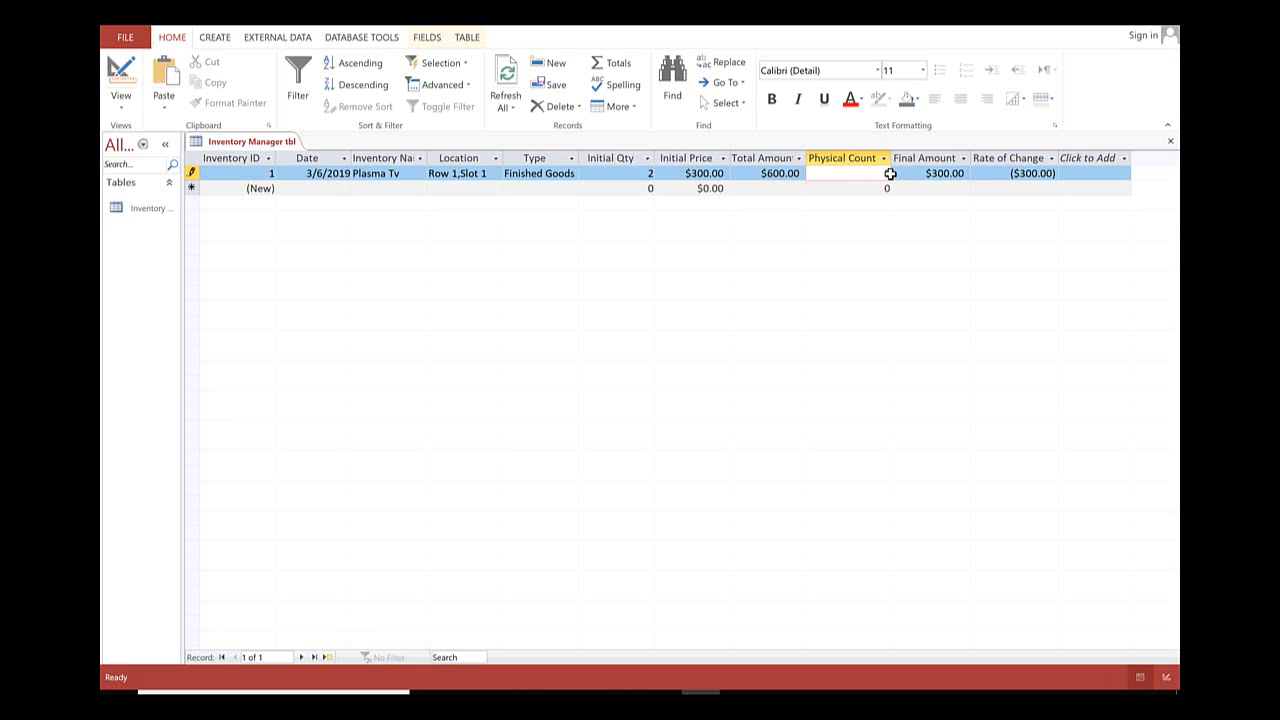
key("Tab")
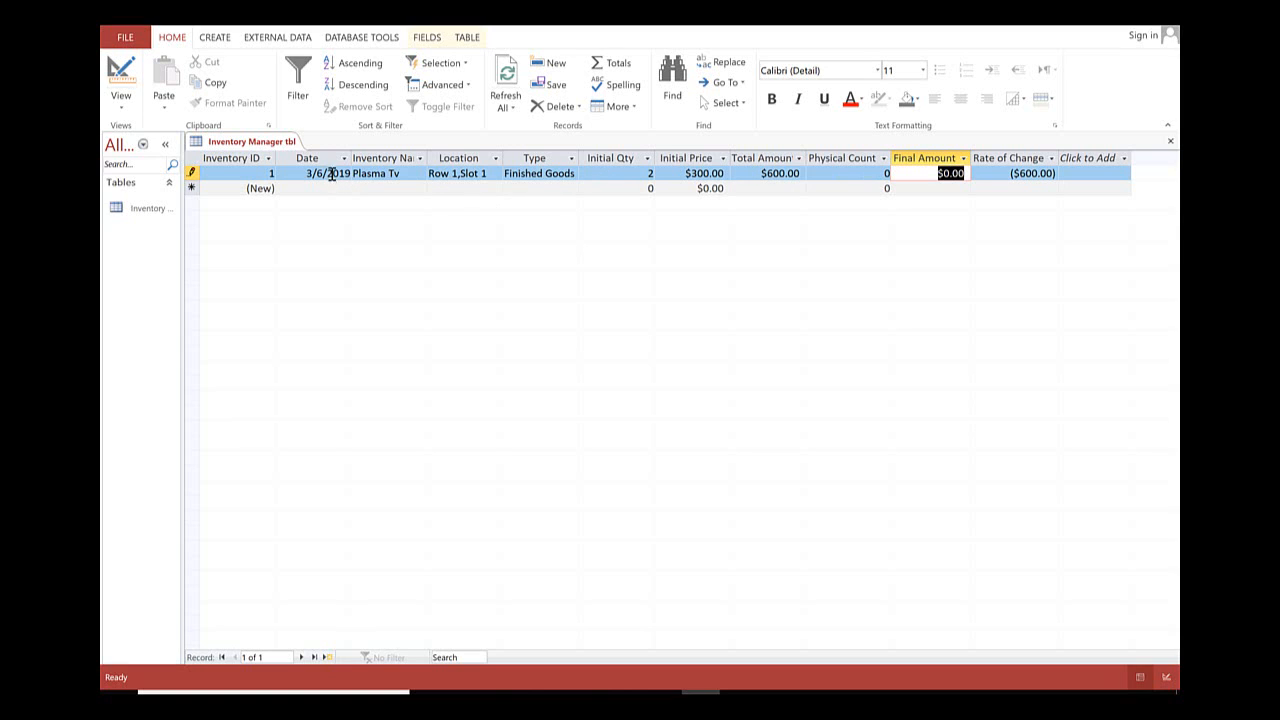
Create a form from the Inventory Manager table and save it as Inventory Manager Form.
left_click(214, 38)
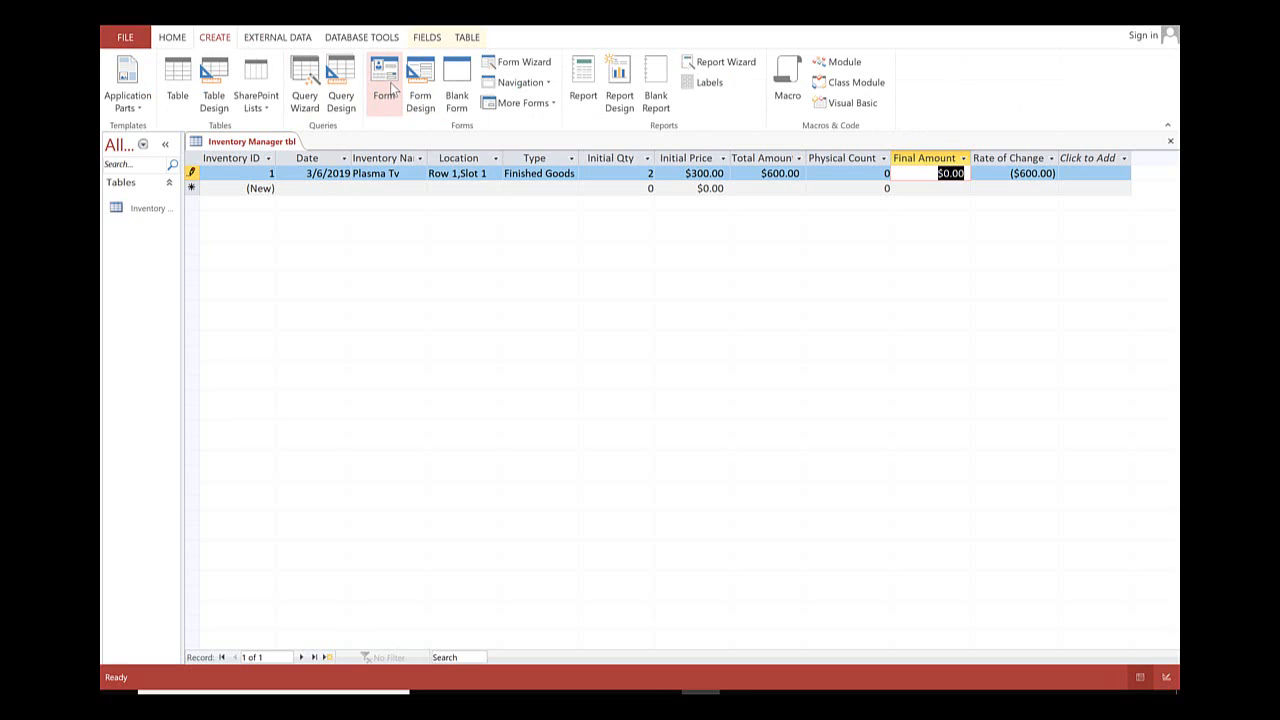
left_click(390, 86)
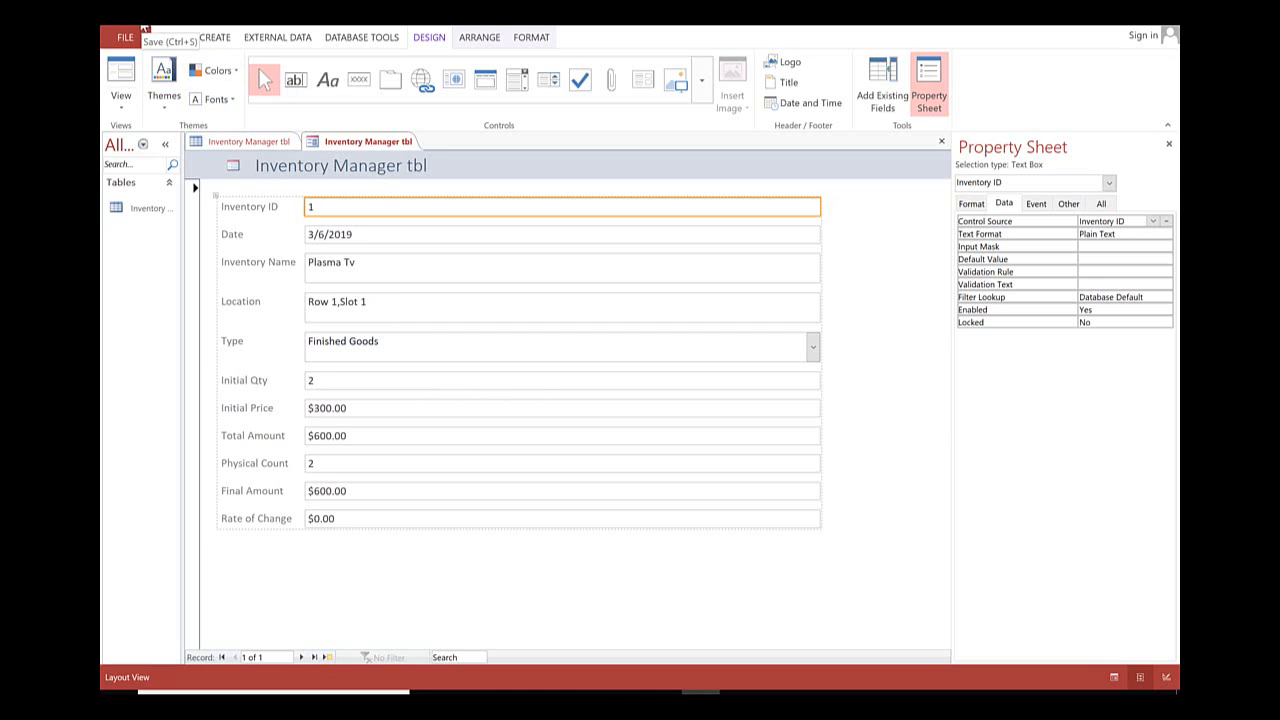
right_click(383, 141)
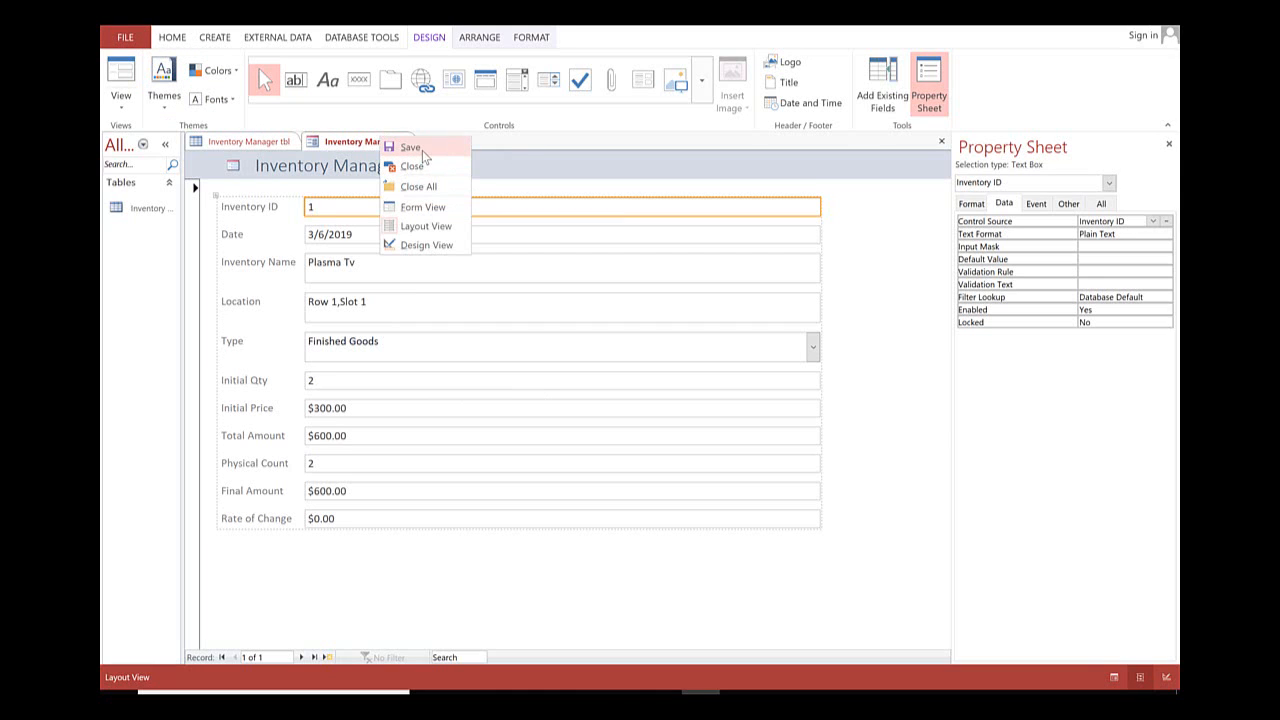
left_click(422, 151)
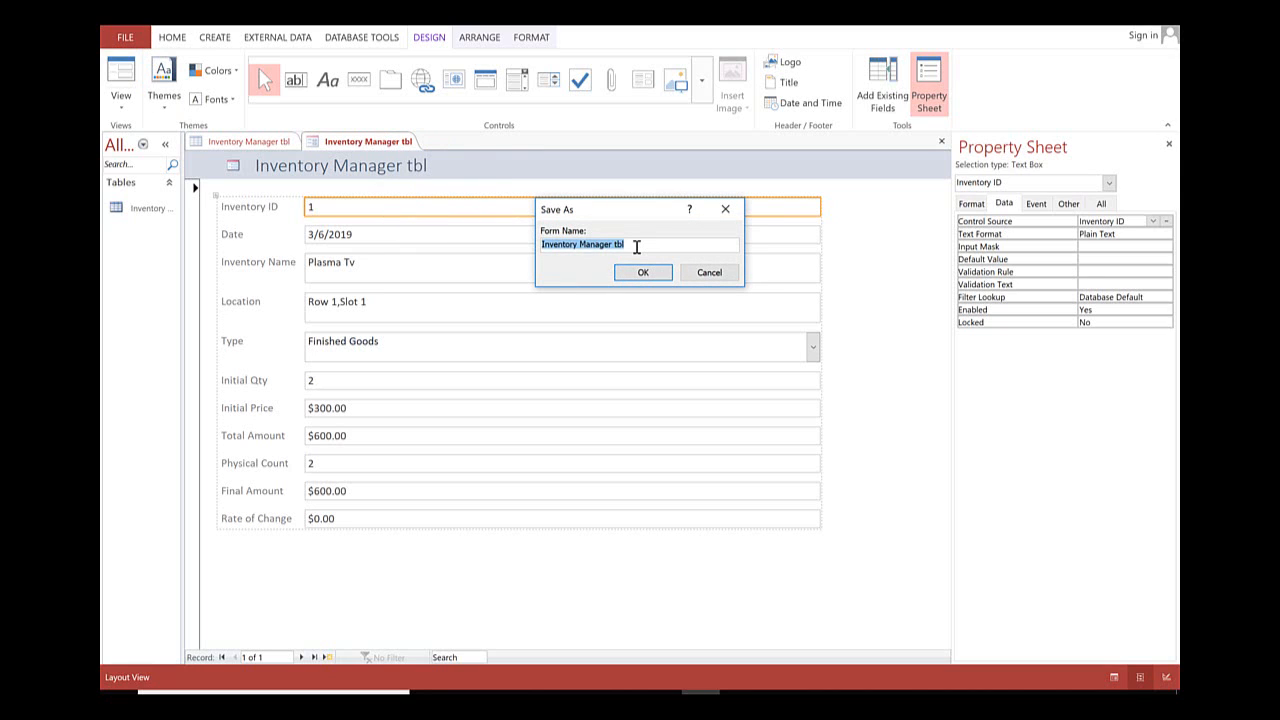
left_click(636, 247)
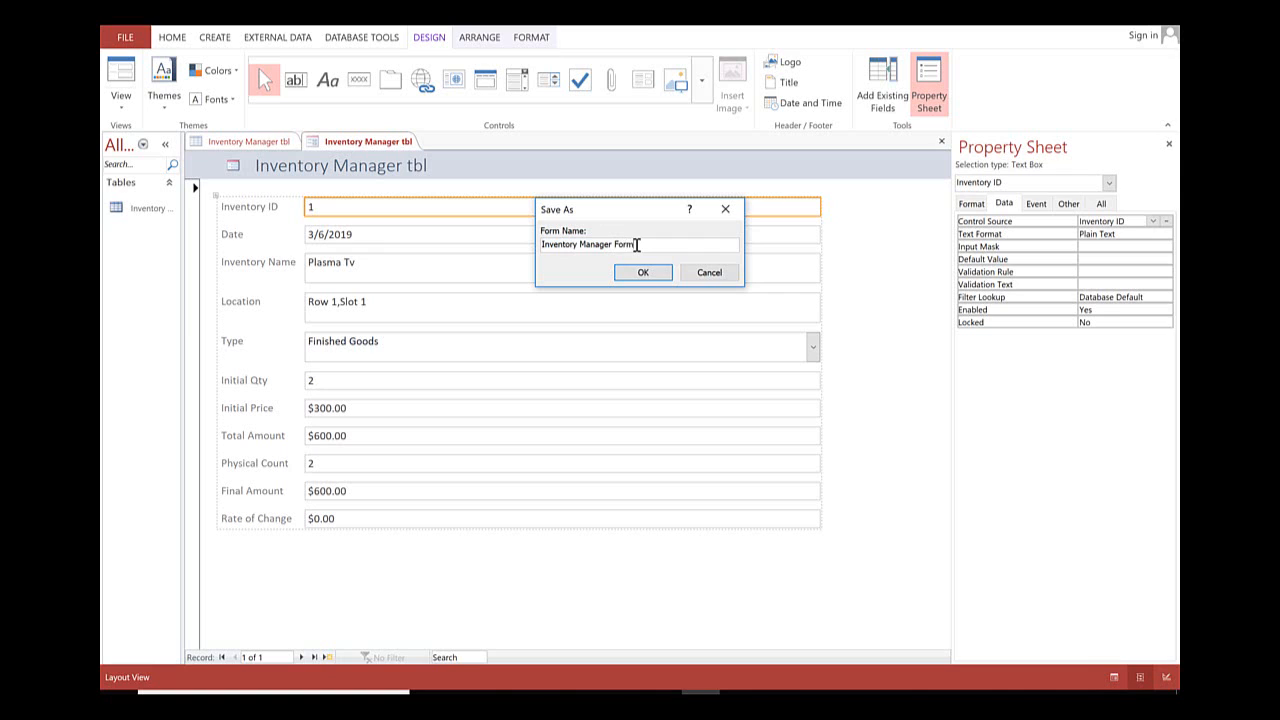
type("Form")
key("Return")
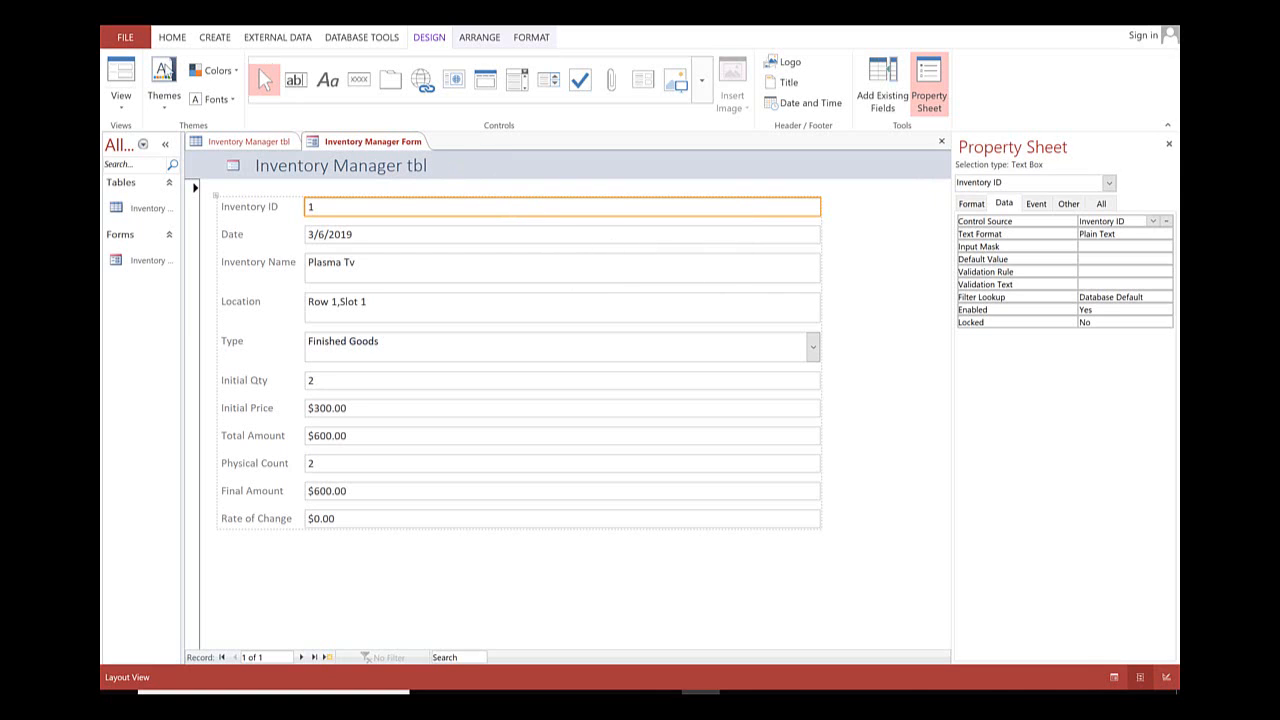
Save Inventory Manager Form again and switch it to Form view.
right_click(346, 147)
left_click(372, 150)
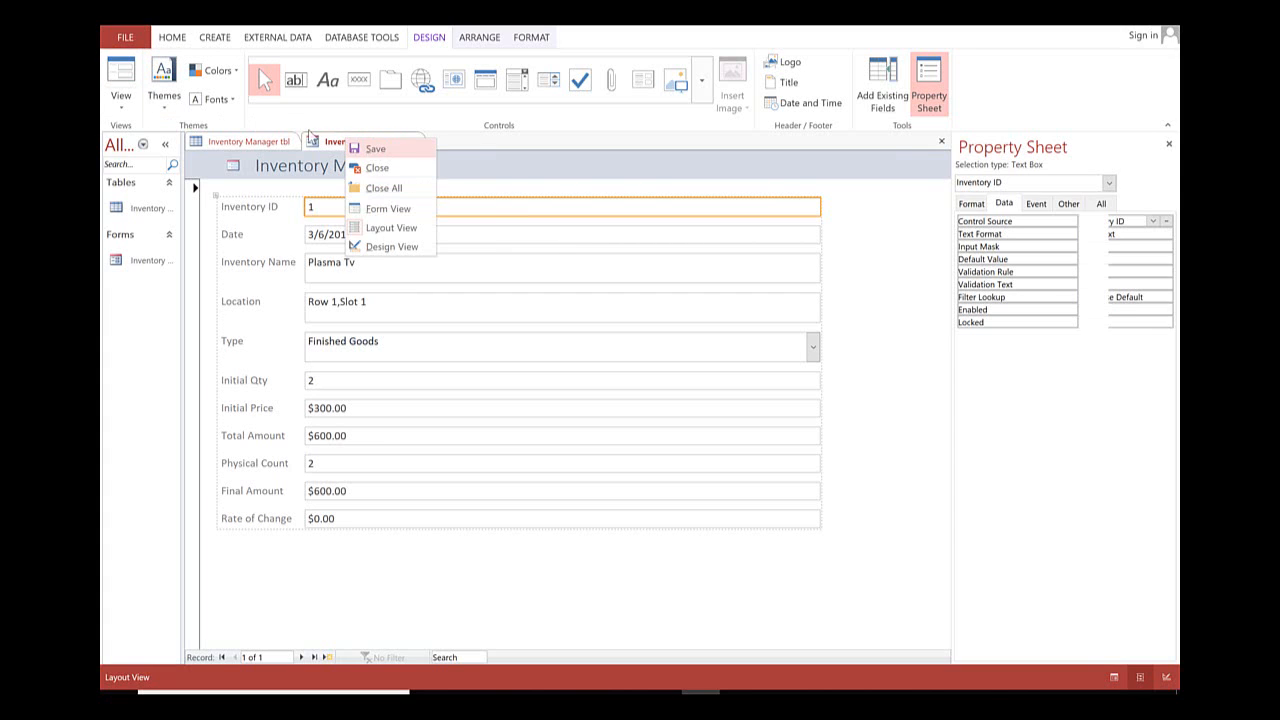
left_click(121, 76)
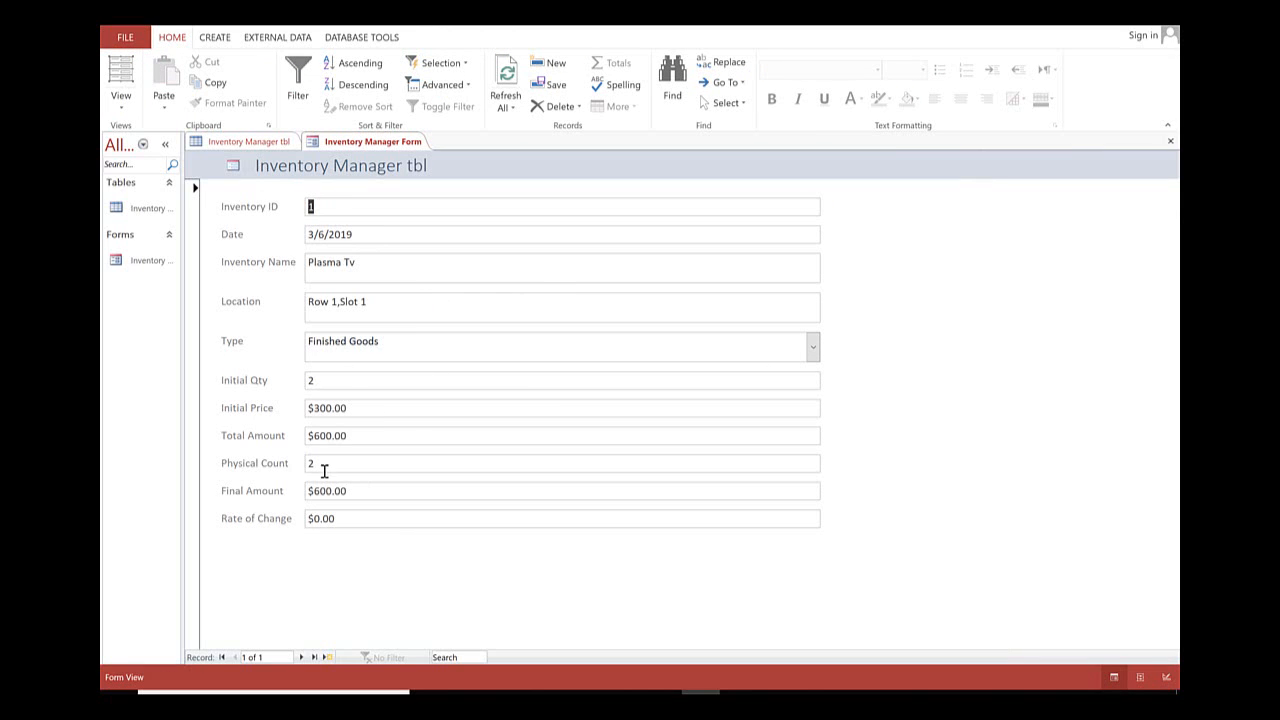
Test the form by entering physical counts of 3 and 4 for the Plasma Tv record, and highlight the Rate of Change amount.
left_click(285, 462)
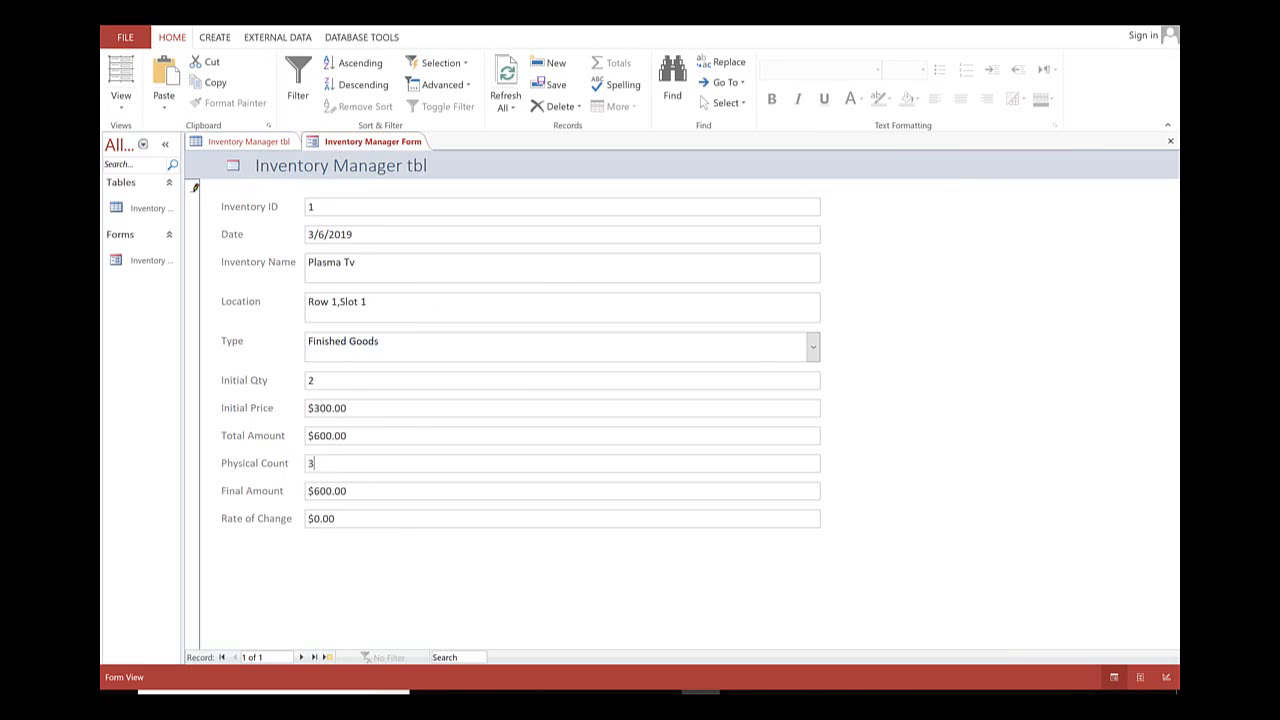
key("Tab")
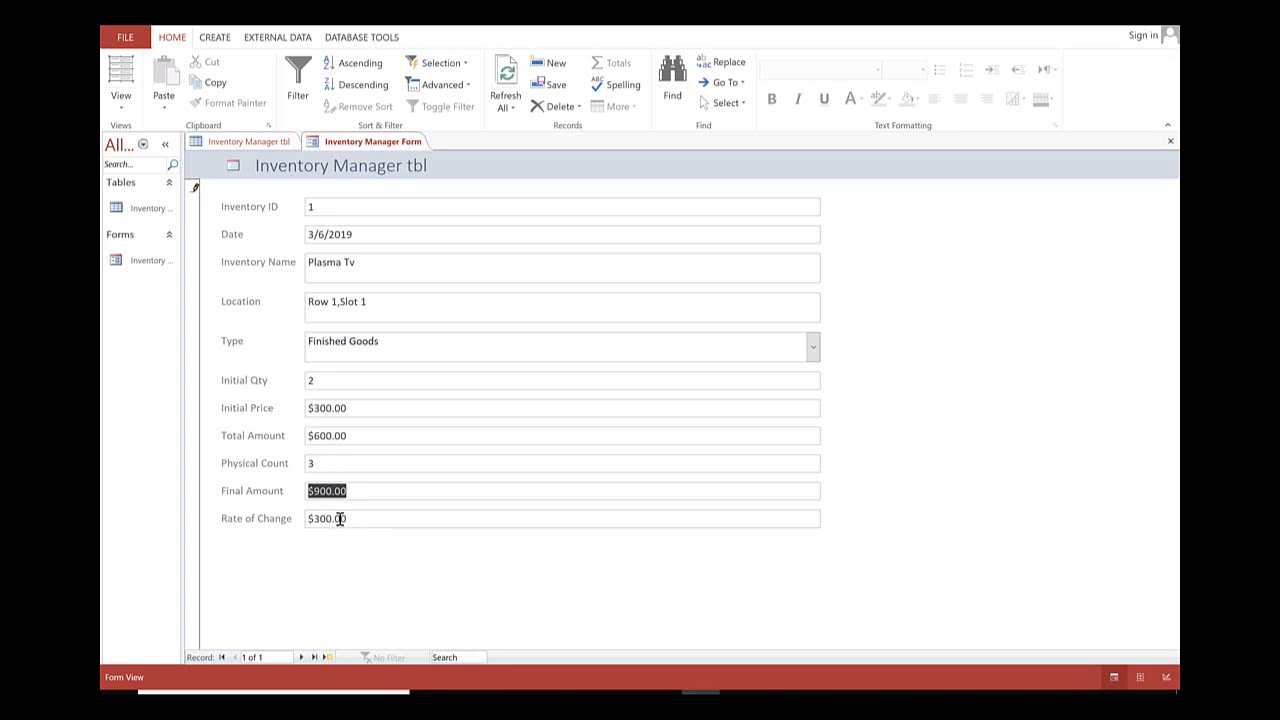
left_click(326, 462)
type("4")
key("Tab")
left_click_drag(315, 520, 348, 521)
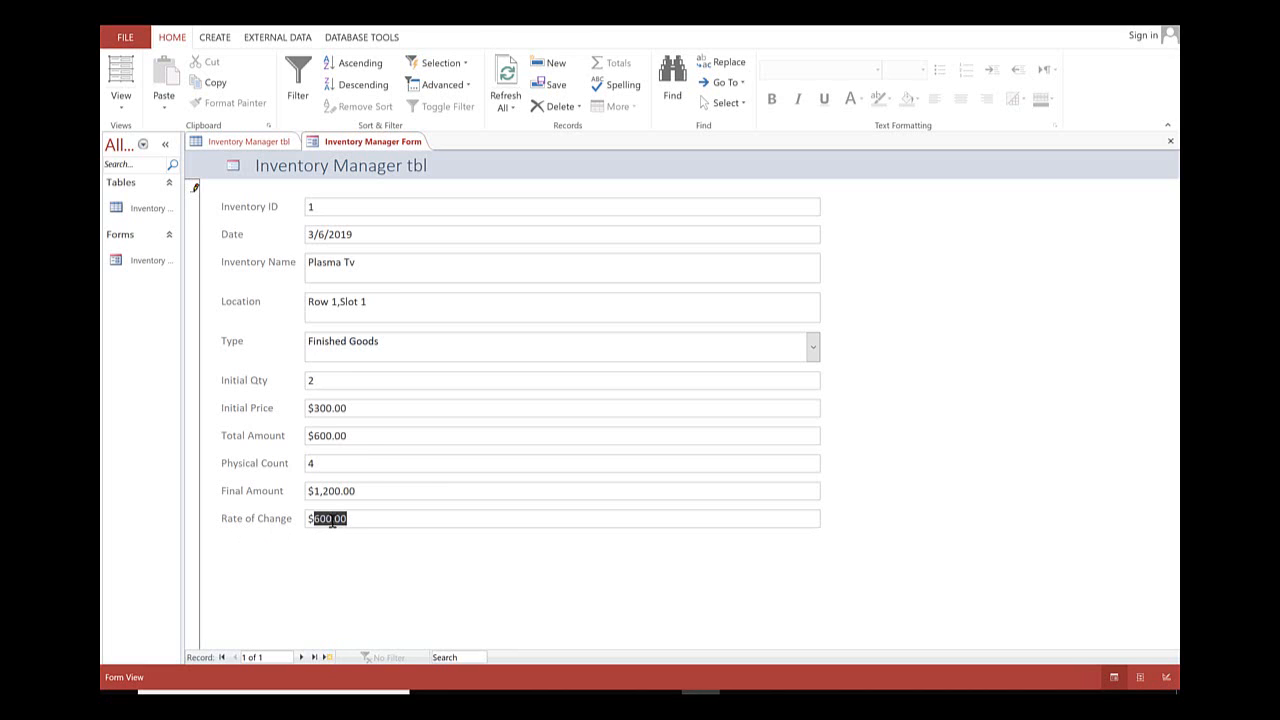